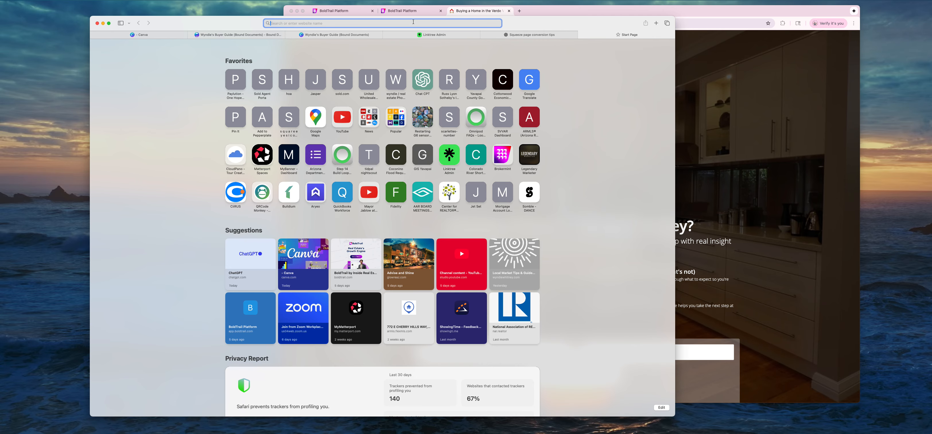
Load instagram.com in the current Safari tab.
{"action": "type", "text": "instagram.com"}
{"action": "key", "text": "Return"}
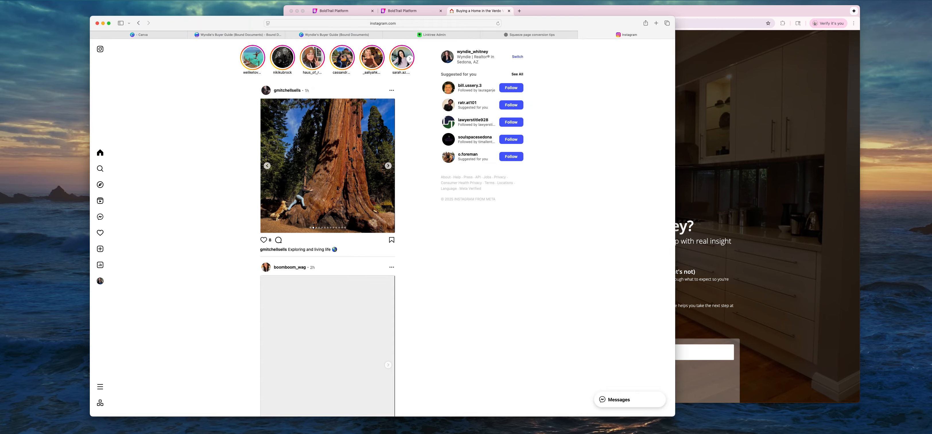
Go to the agent's own Instagram profile and follow its linktr.ee bio link.
{"action": "left_click", "coordinate": [467, 53]}
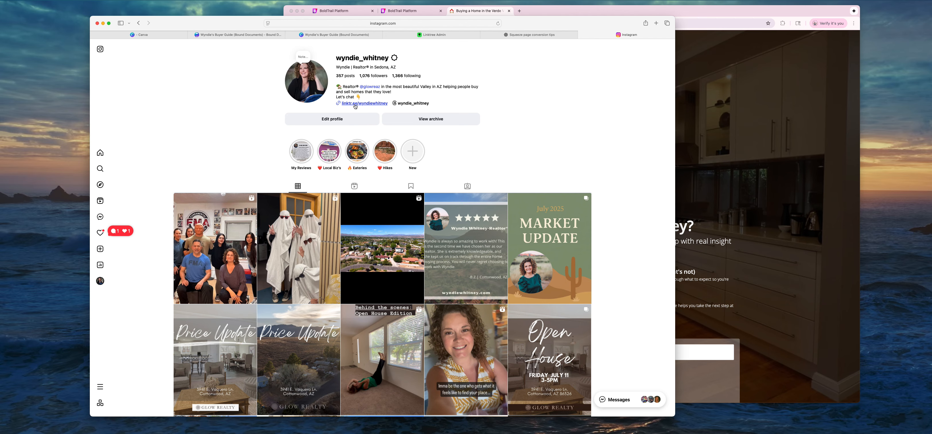
{"action": "left_click", "coordinate": [355, 104]}
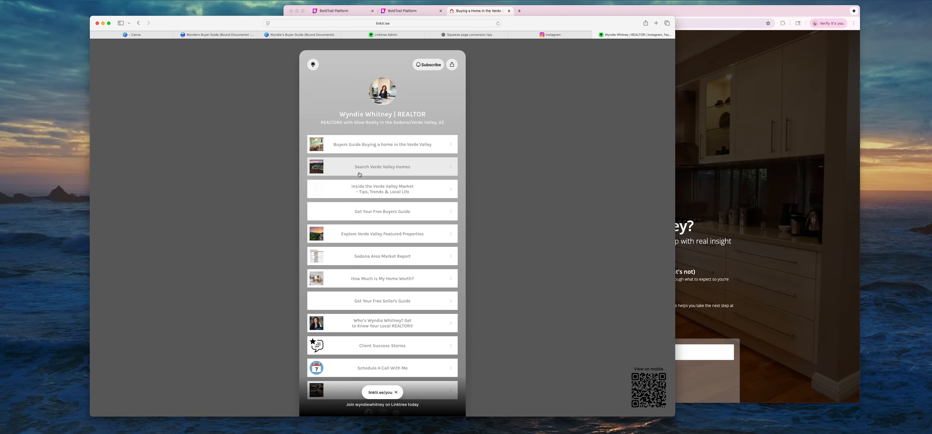
Scan the Linktree link list, then open 'Get Your Free Buyers Guide'.
{"action": "scroll", "coordinate": [376, 182], "scroll_direction": "down", "scroll_amount": 5}
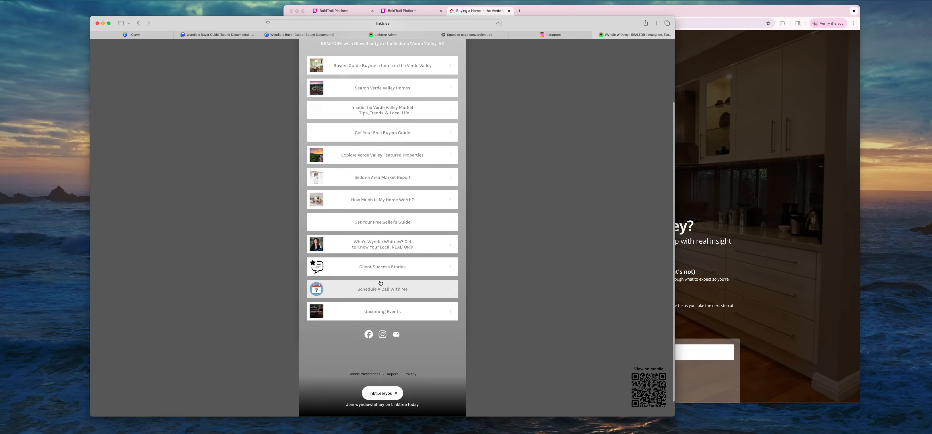
{"action": "scroll", "coordinate": [377, 281], "scroll_direction": "up", "scroll_amount": 5}
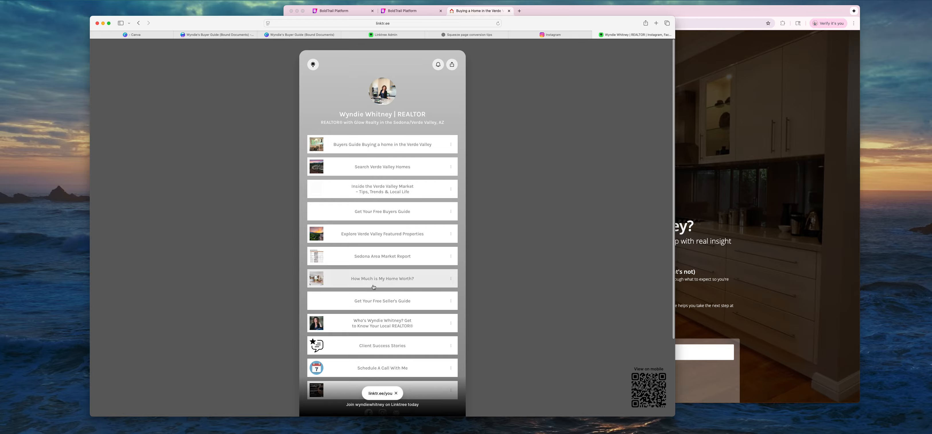
{"action": "left_click", "coordinate": [374, 210]}
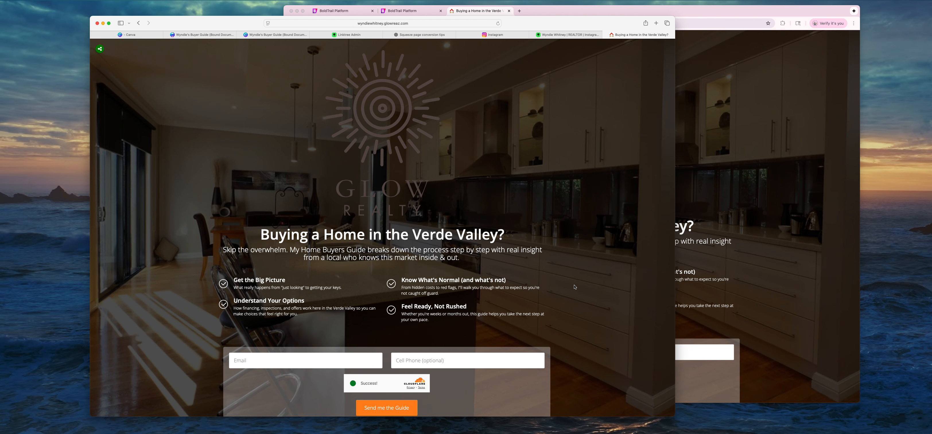
Scroll through the Verde Valley opt-in form, then switch to Canva's home page.
{"action": "scroll", "coordinate": [323, 251], "scroll_direction": "down", "scroll_amount": 3}
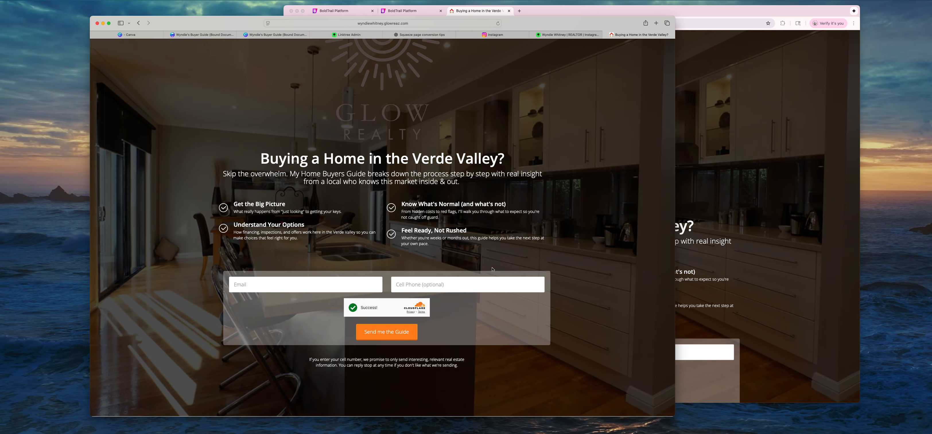
{"action": "scroll", "coordinate": [492, 269], "scroll_direction": "up", "scroll_amount": 3}
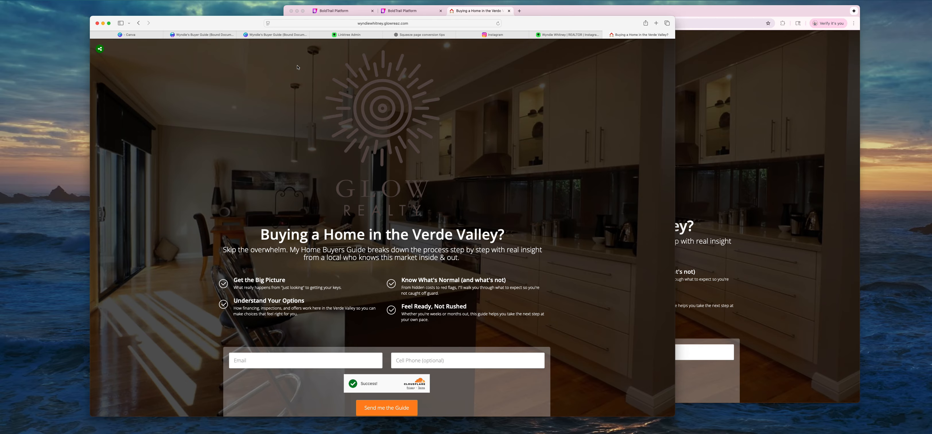
{"action": "left_click", "coordinate": [130, 35]}
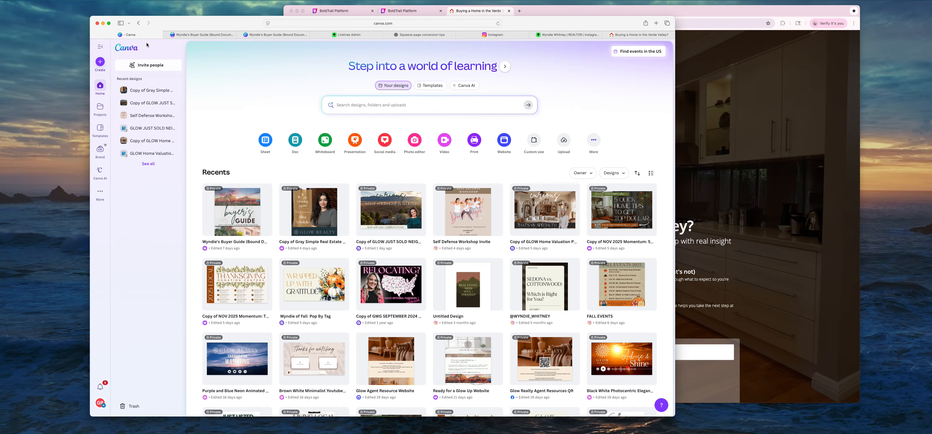
Preview the GLOW BUYERS GUIDE (Bound Documents) template from the Brand section's Brand Templates.
{"action": "left_click", "coordinate": [99, 149]}
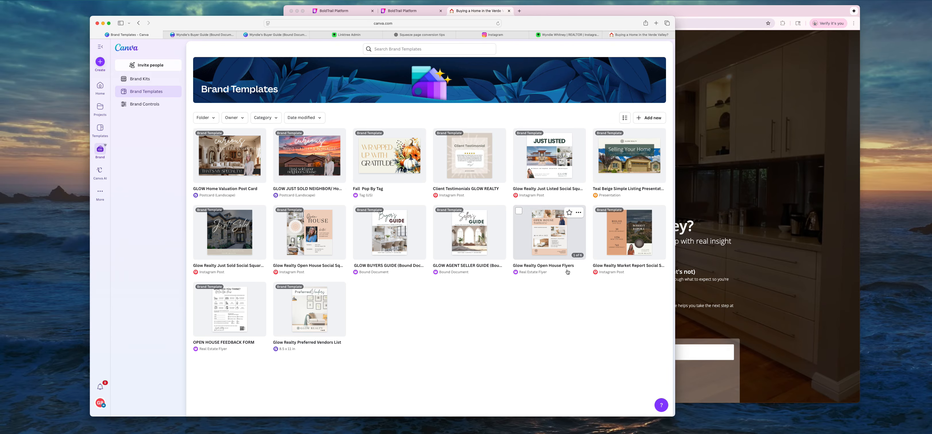
{"action": "left_click", "coordinate": [389, 233]}
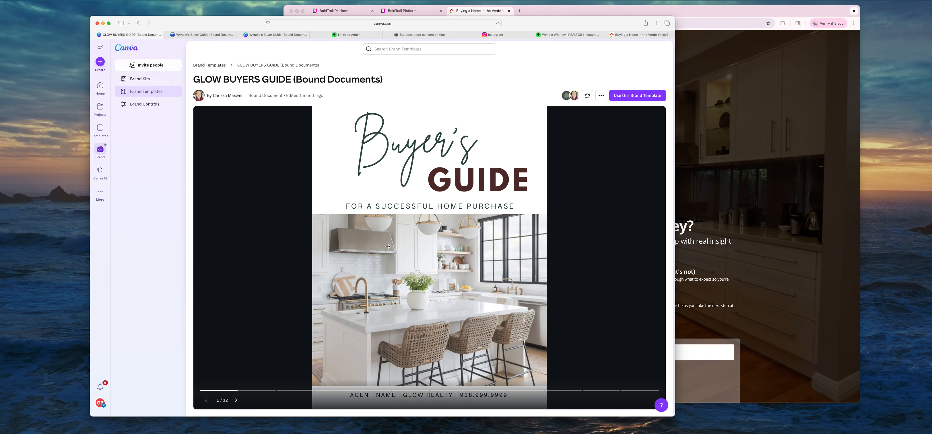
Advance the template preview five pages, then switch to the agent's Buyer Guide editor tab.
{"action": "left_click", "coordinate": [571, 249]}
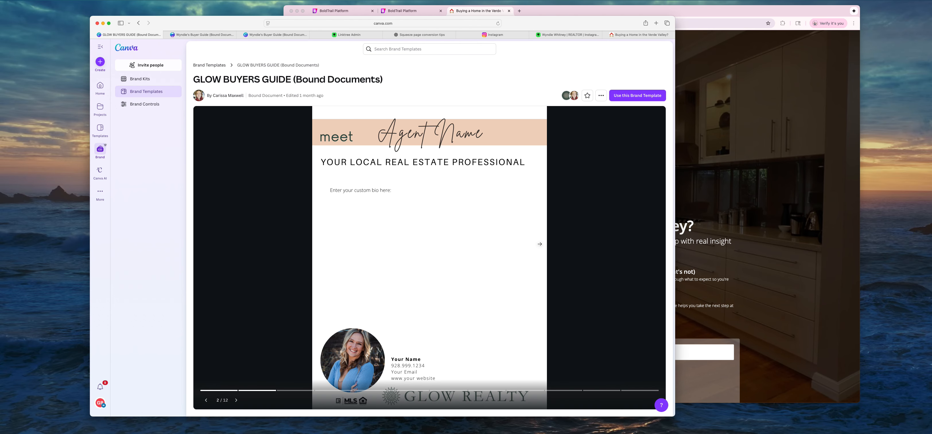
{"action": "left_click", "coordinate": [588, 226]}
{"action": "left_click", "coordinate": [588, 226]}
{"action": "left_click", "coordinate": [588, 225]}
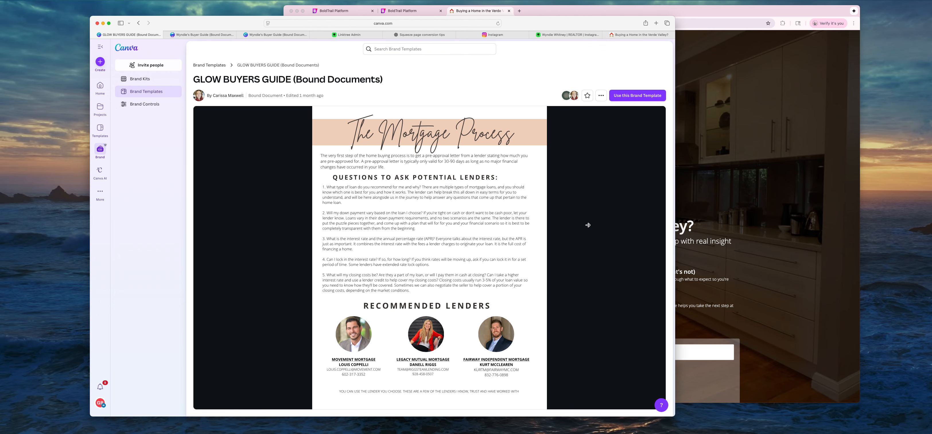
{"action": "left_click", "coordinate": [588, 226]}
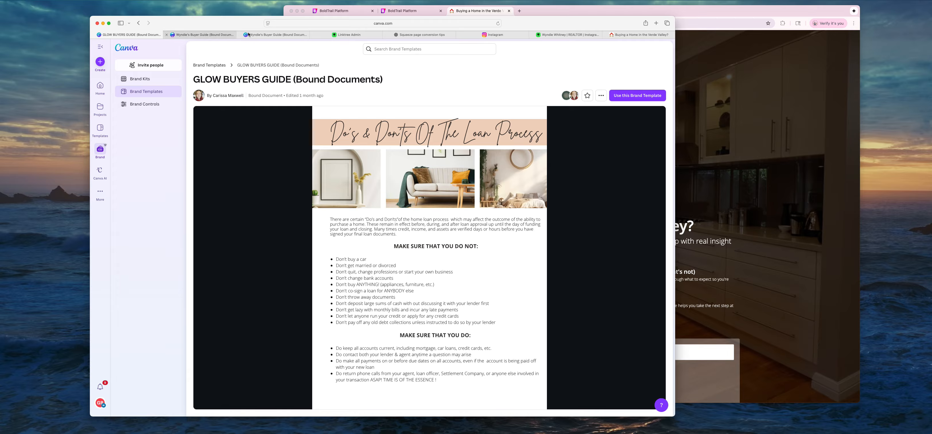
{"action": "left_click", "coordinate": [210, 34]}
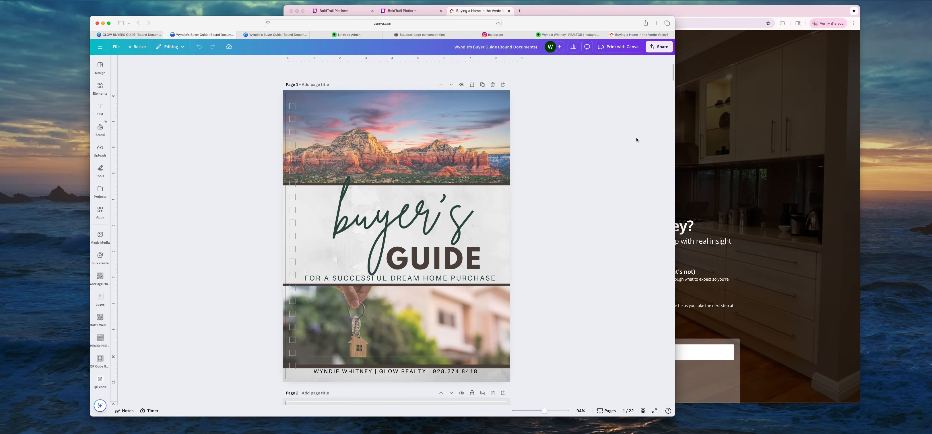
Copy the Buyer Guide's public view link from Share and switch to the public view tab.
{"action": "left_click", "coordinate": [658, 46]}
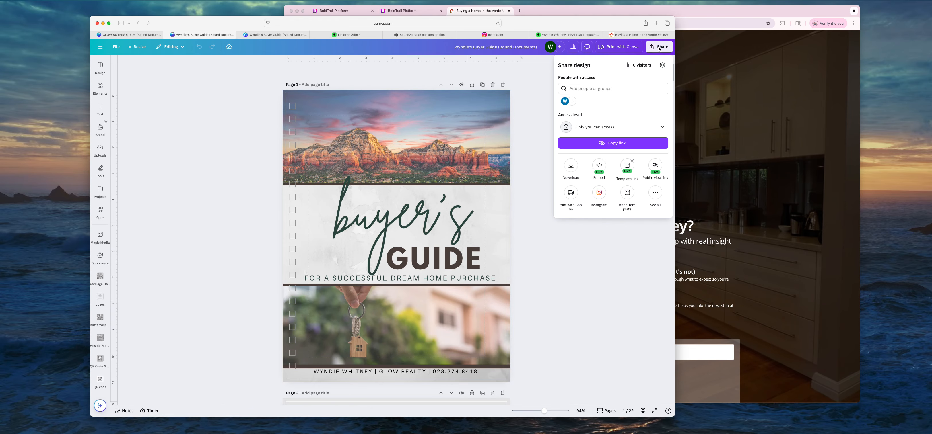
{"action": "left_click", "coordinate": [656, 166]}
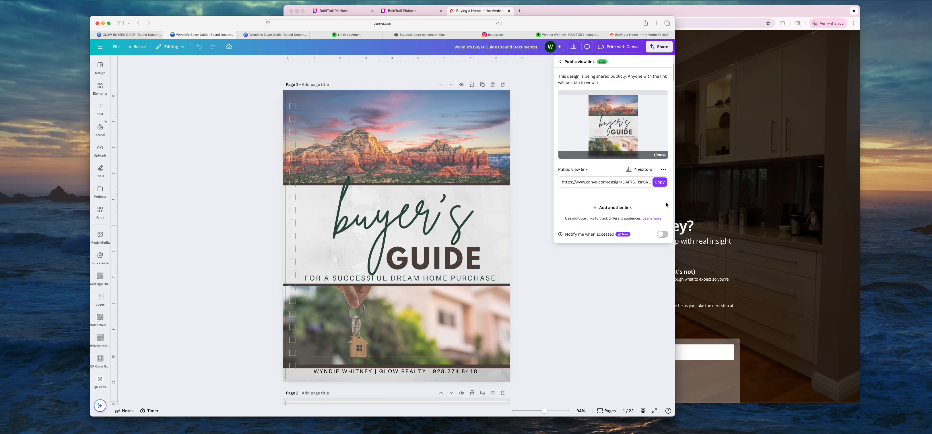
{"action": "left_click", "coordinate": [660, 183]}
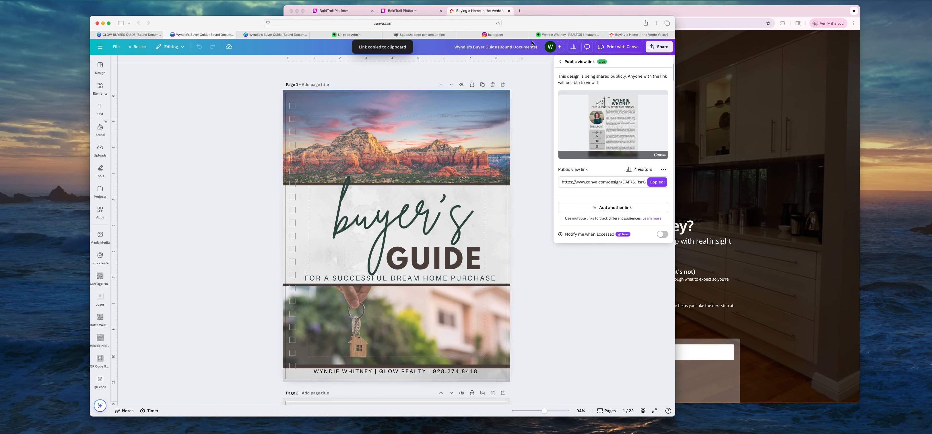
{"action": "left_click", "coordinate": [286, 35]}
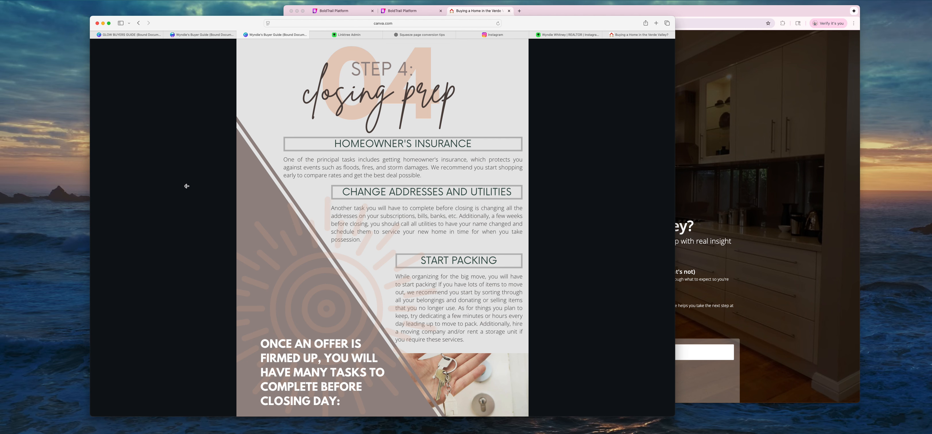
Flip the public Buyer Guide back page by page to its cover.
{"action": "left_click", "coordinate": [187, 186]}
{"action": "left_click", "coordinate": [187, 186]}
{"action": "left_click", "coordinate": [186, 186]}
{"action": "left_click", "coordinate": [187, 187]}
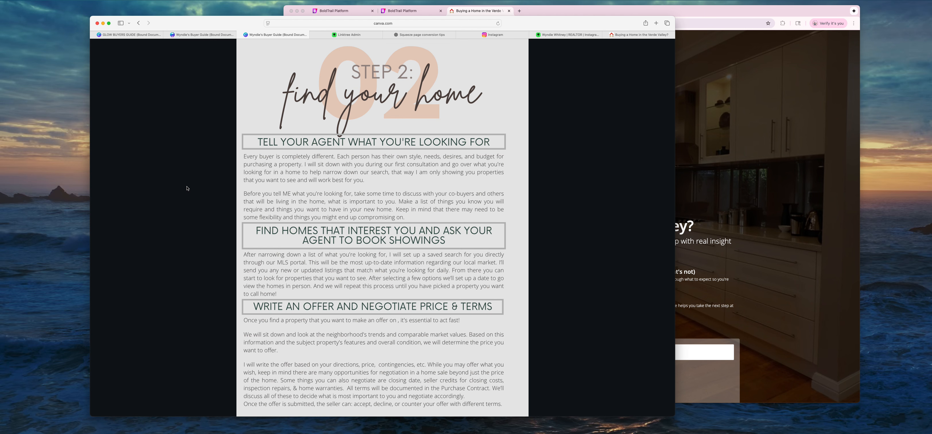
{"action": "left_click", "coordinate": [187, 188]}
{"action": "left_click", "coordinate": [187, 188]}
{"action": "left_click", "coordinate": [187, 188]}
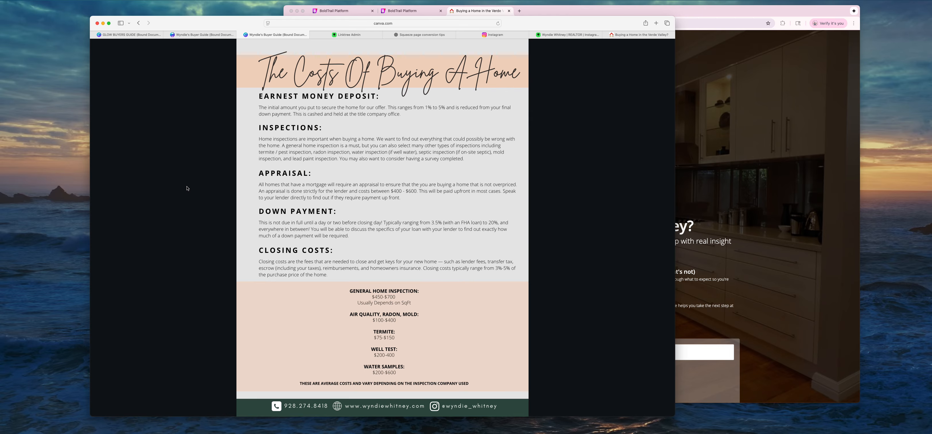
{"action": "left_click", "coordinate": [187, 188]}
{"action": "left_click", "coordinate": [187, 189]}
{"action": "left_click", "coordinate": [187, 188]}
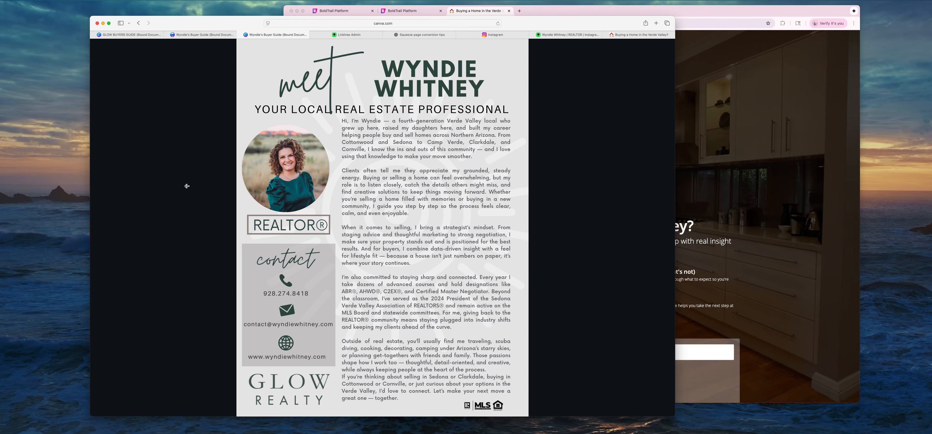
{"action": "left_click", "coordinate": [187, 188]}
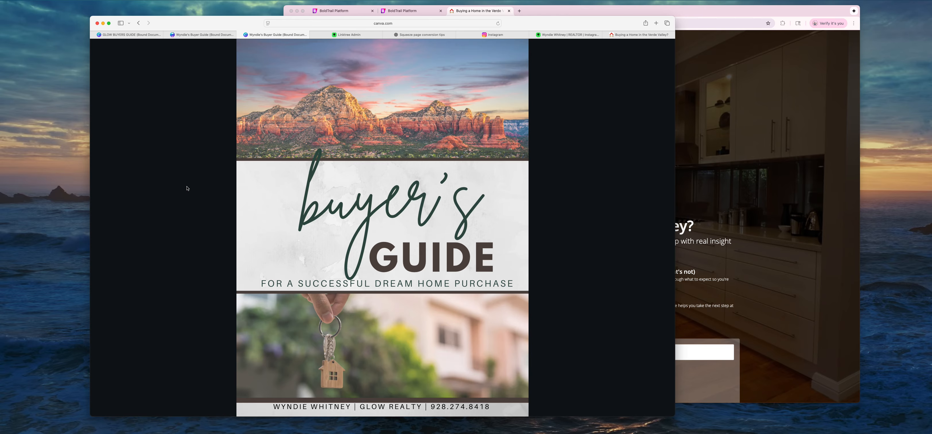
Page forward to the Step 1 page, then return to the Verde Valley landing page window.
{"action": "left_click", "coordinate": [549, 202]}
{"action": "left_click", "coordinate": [549, 204]}
{"action": "left_click", "coordinate": [549, 204]}
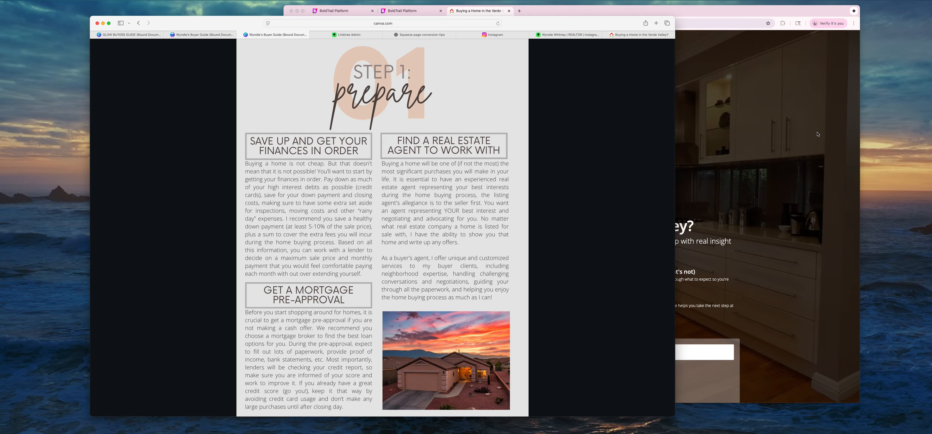
{"action": "left_click", "coordinate": [767, 139]}
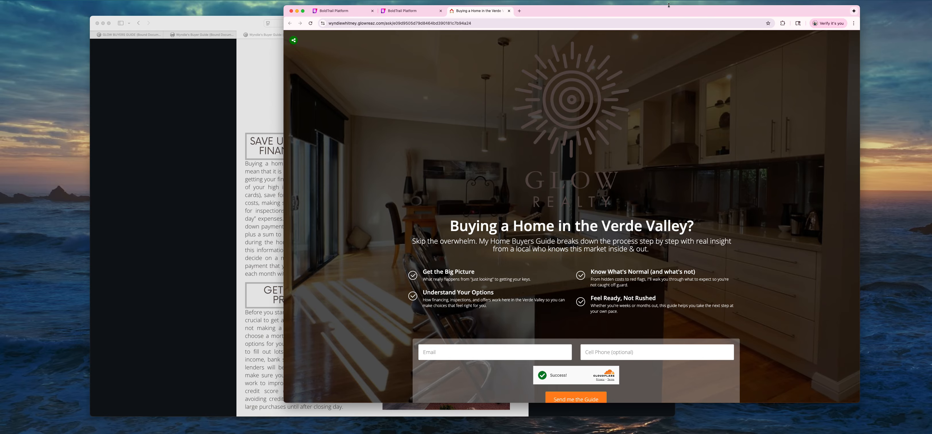
From BoldTrail's Lead Engine, start building a new landing page on the glowreaz.com domain.
{"action": "left_click_drag", "start_coordinate": [638, 14], "coordinate": [638, 19]}
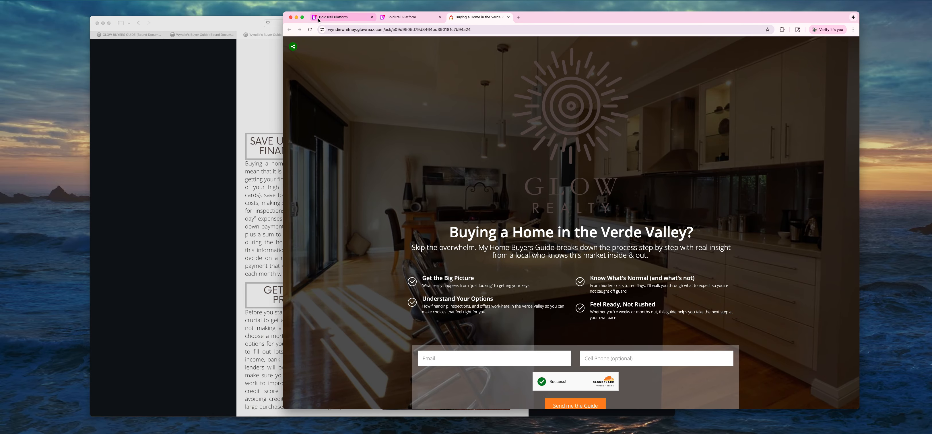
{"action": "left_click", "coordinate": [327, 18]}
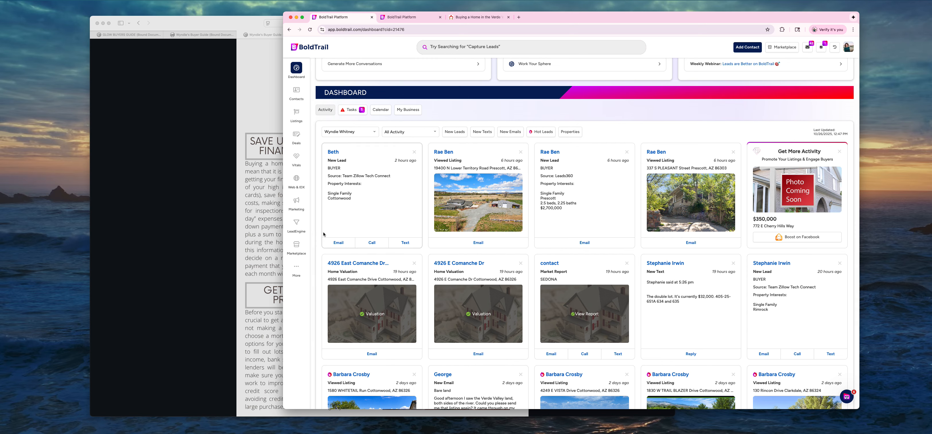
{"action": "left_click", "coordinate": [297, 223]}
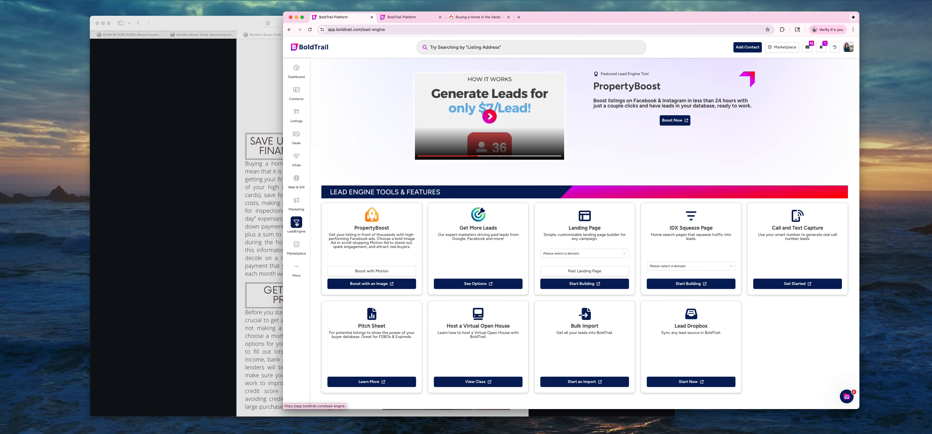
{"action": "left_click", "coordinate": [551, 254]}
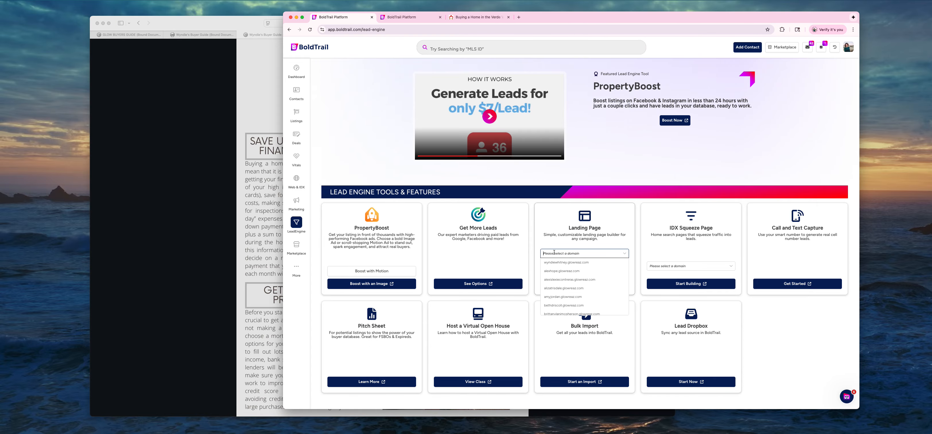
{"action": "left_click", "coordinate": [555, 267]}
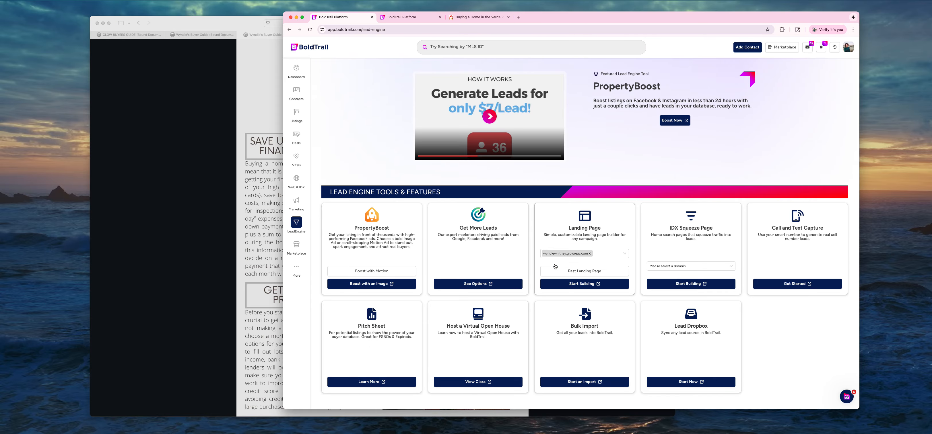
{"action": "left_click", "coordinate": [566, 285]}
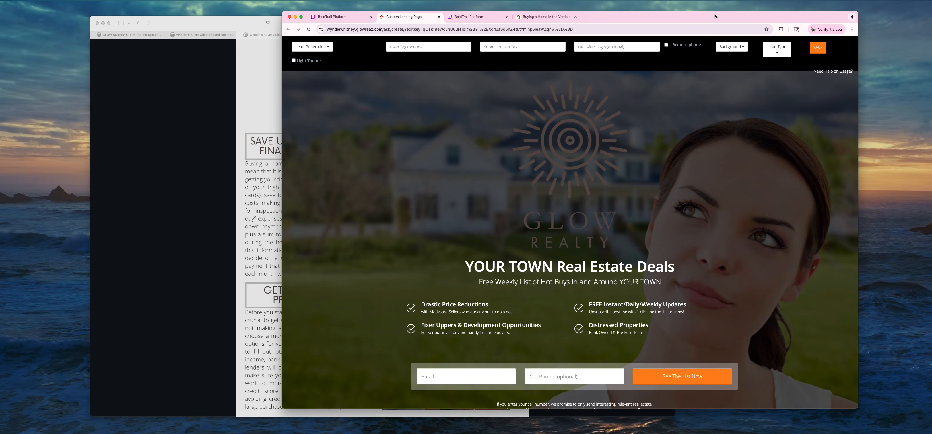
Move and enlarge the editor window, and set the page type to Lead Generation.
{"action": "left_click_drag", "start_coordinate": [718, 17], "coordinate": [668, 11]}
{"action": "left_click_drag", "start_coordinate": [807, 403], "coordinate": [842, 425]}
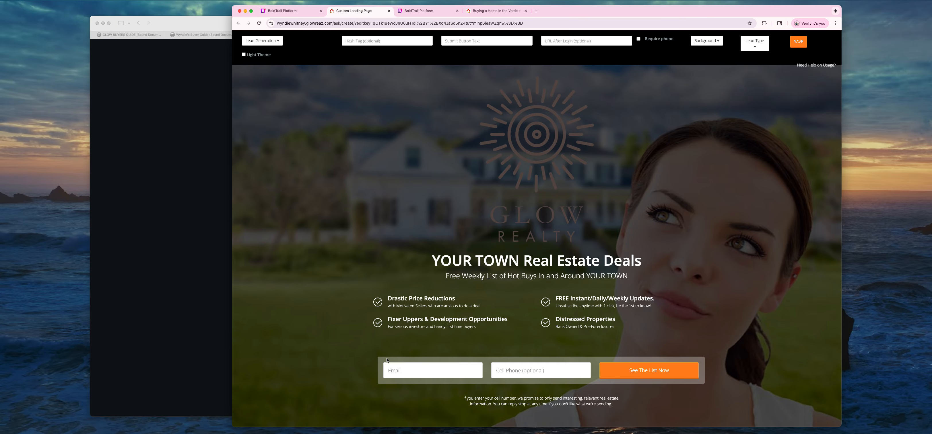
{"action": "left_click", "coordinate": [258, 41]}
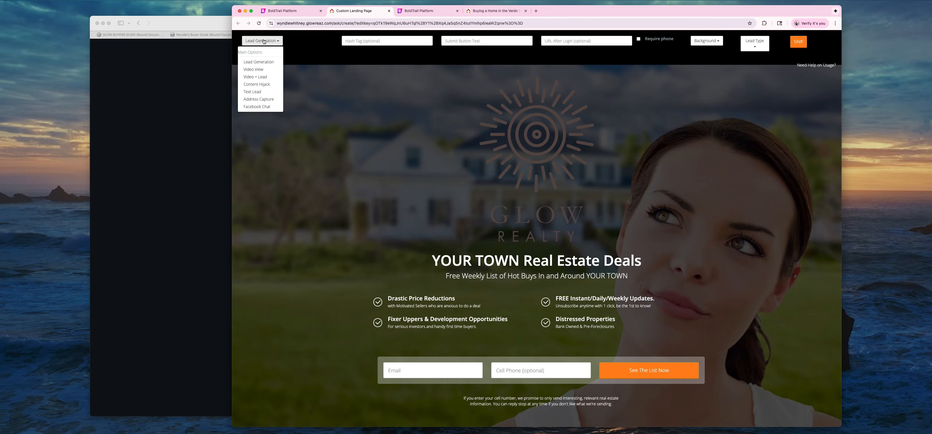
{"action": "left_click", "coordinate": [255, 63]}
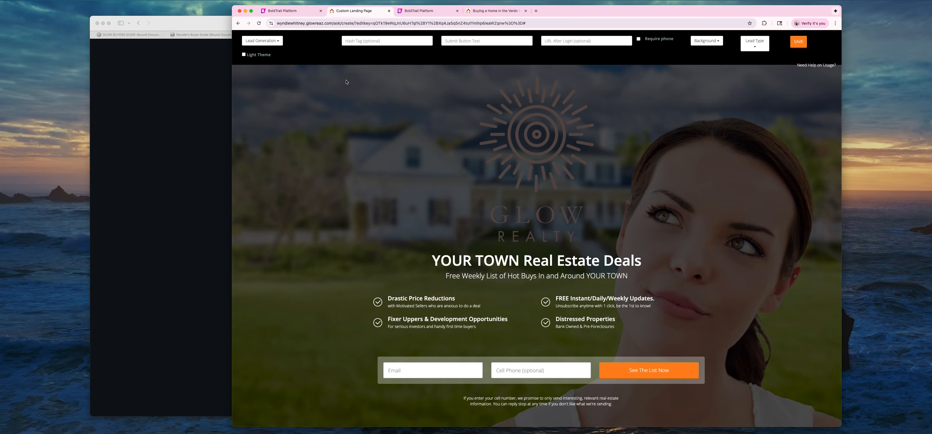
{"action": "left_click", "coordinate": [351, 41]}
Tag the landing page 'buyersguide' and set its signup button text to 'Give me the guide'.
{"action": "type", "text": "buyersguide"}
{"action": "key", "text": "Tab"}
{"action": "type", "text": "G"}
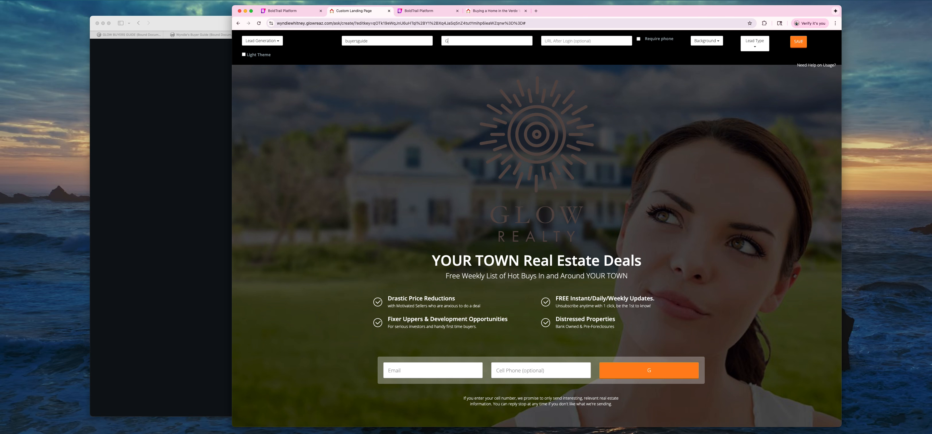
{"action": "type", "text": "ive me the guide"}
{"action": "left_click", "coordinate": [550, 38]}
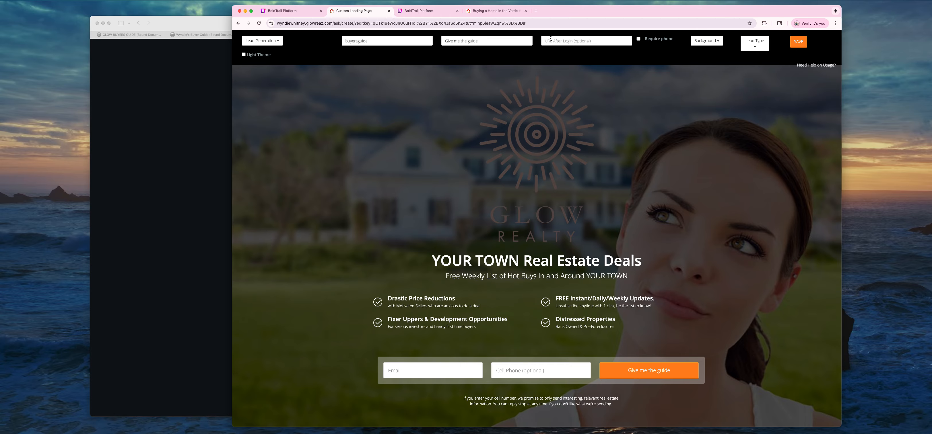
{"action": "left_click", "coordinate": [188, 67]}
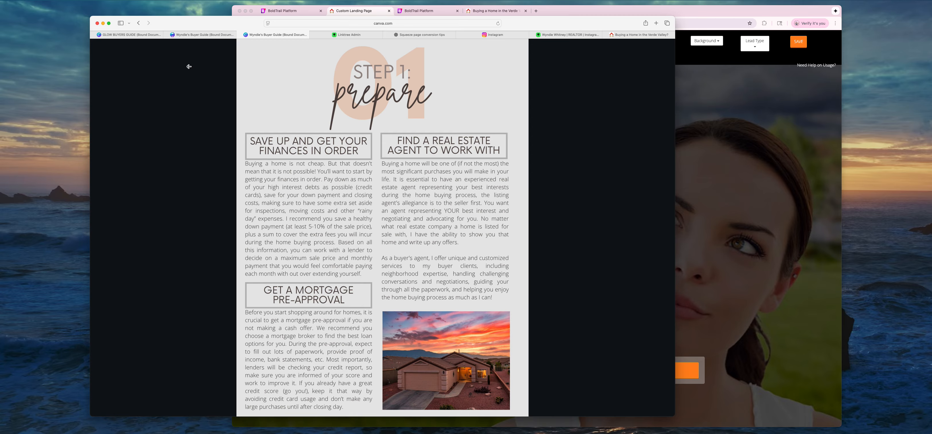
Copy the Canva Buyer Guide's public view link from its Share options.
{"action": "left_click", "coordinate": [221, 37]}
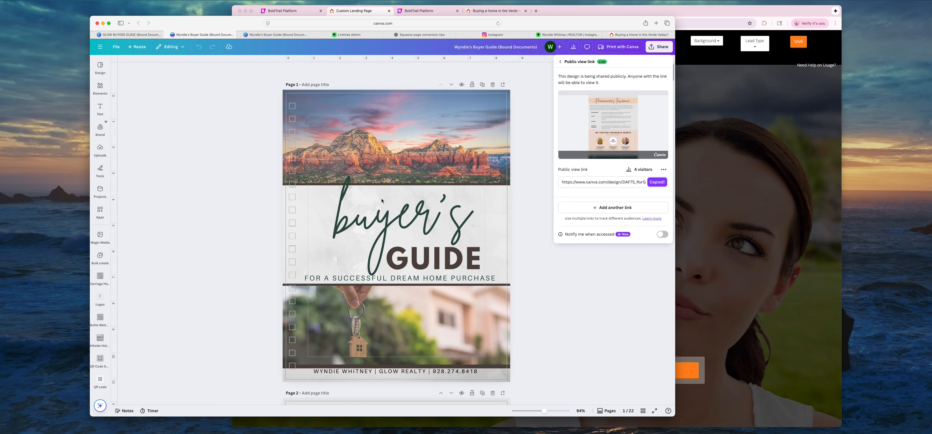
{"action": "left_click", "coordinate": [657, 47]}
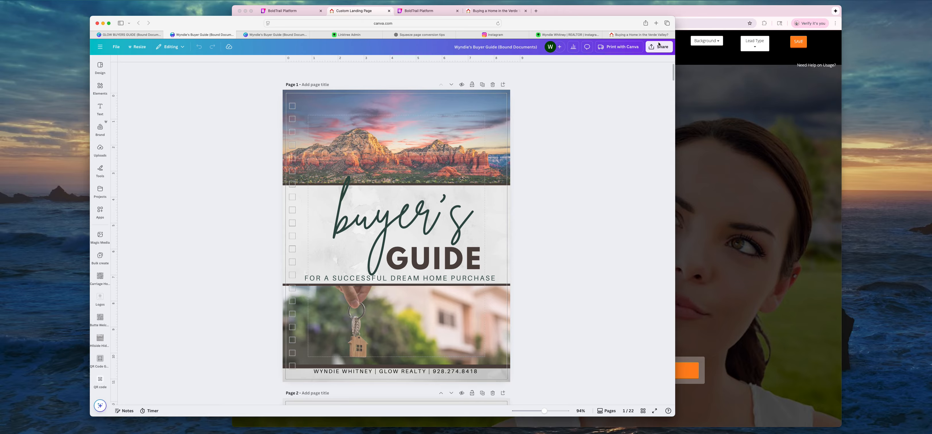
{"action": "left_click", "coordinate": [657, 48]}
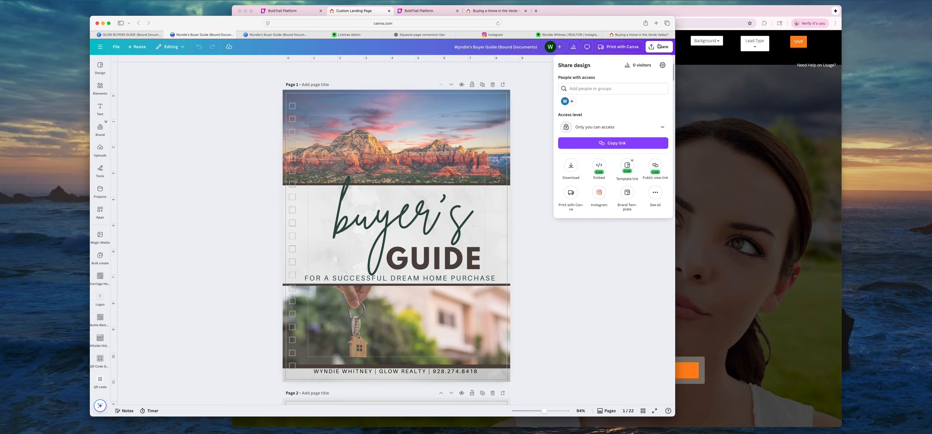
{"action": "left_click", "coordinate": [655, 166]}
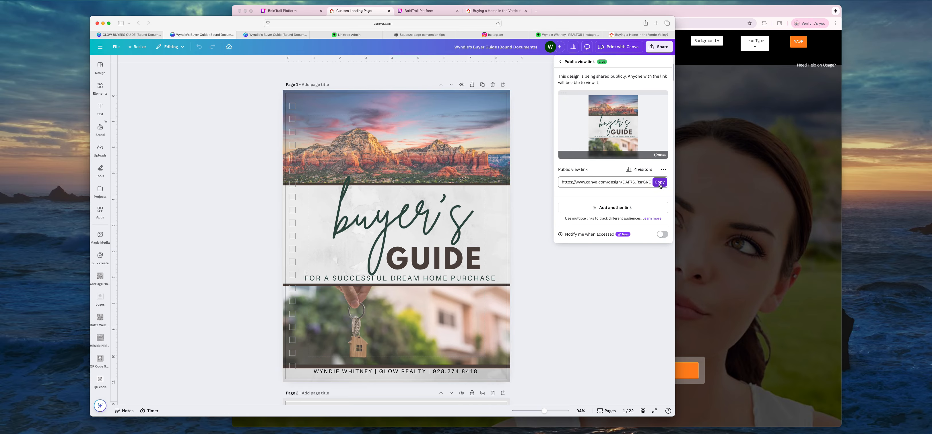
{"action": "left_click", "coordinate": [659, 182]}
Paste the Canva guide link as the URL After Login, leaving the phone number optional.
{"action": "left_click", "coordinate": [707, 152]}
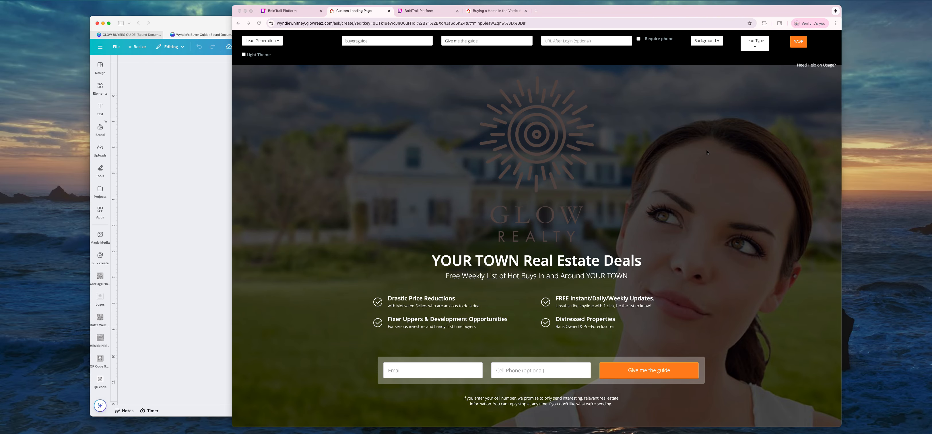
{"action": "key", "text": "super+v"}
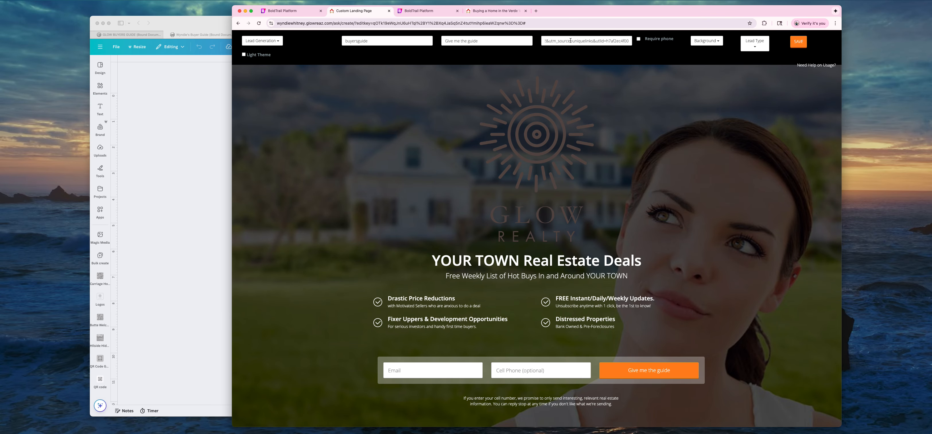
{"action": "left_click", "coordinate": [638, 39]}
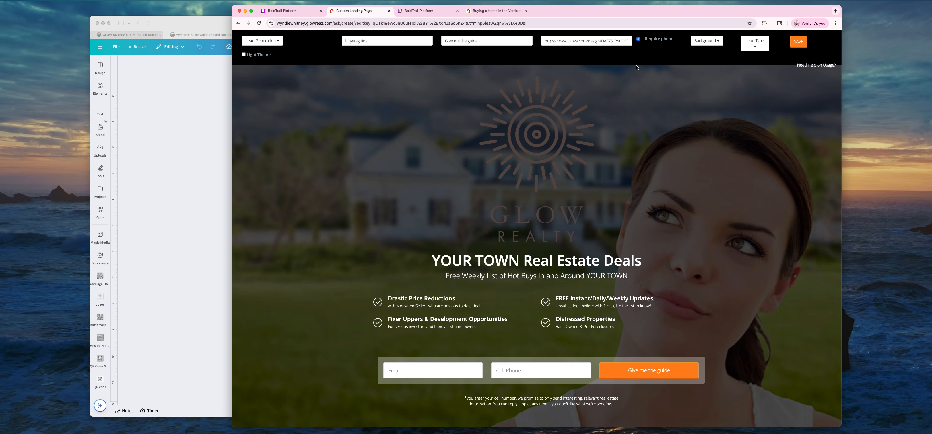
{"action": "left_click", "coordinate": [639, 40]}
Change the landing page background image to Living Room.
{"action": "left_click", "coordinate": [701, 41]}
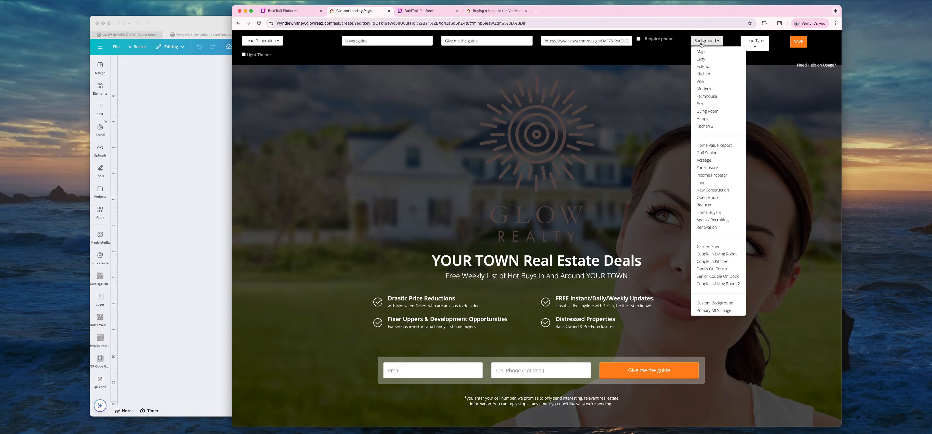
{"action": "left_click", "coordinate": [697, 66]}
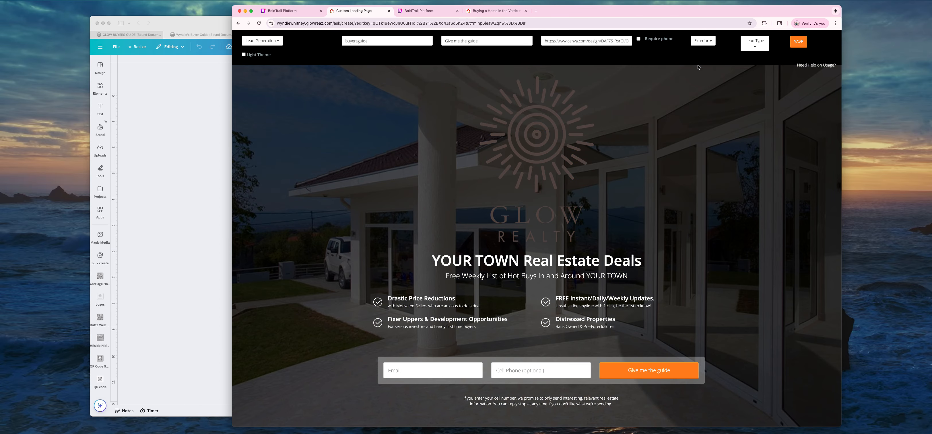
{"action": "left_click", "coordinate": [701, 43]}
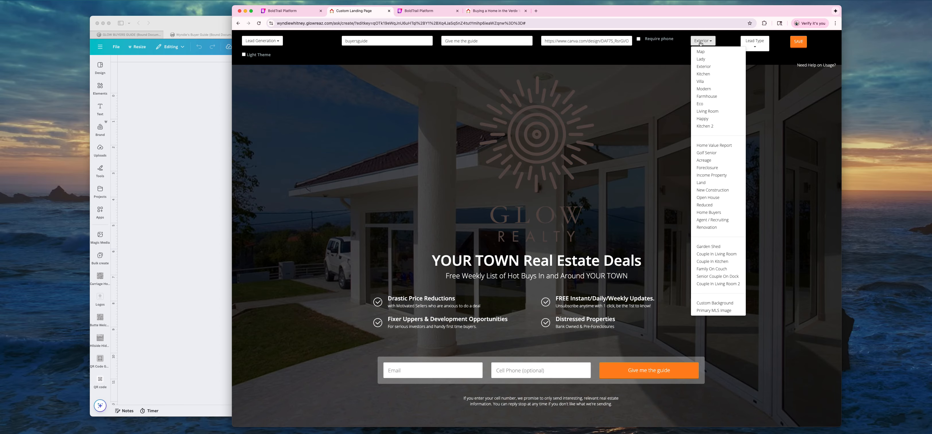
{"action": "left_click", "coordinate": [699, 113]}
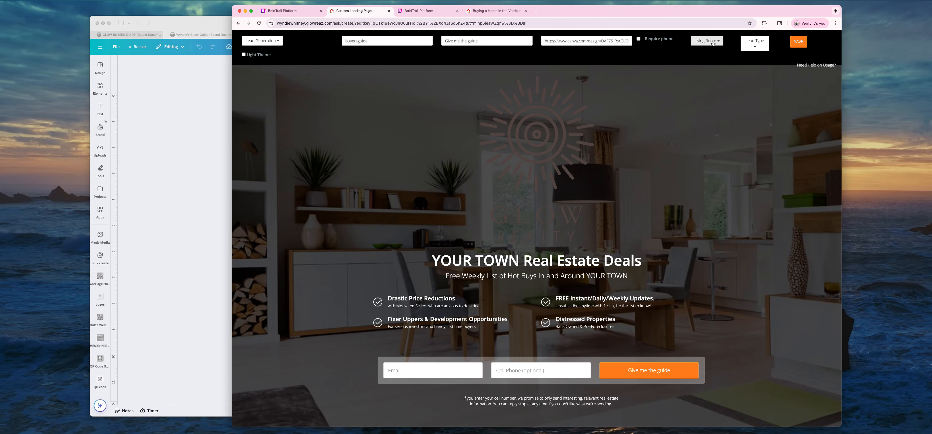
{"action": "left_click", "coordinate": [755, 43]}
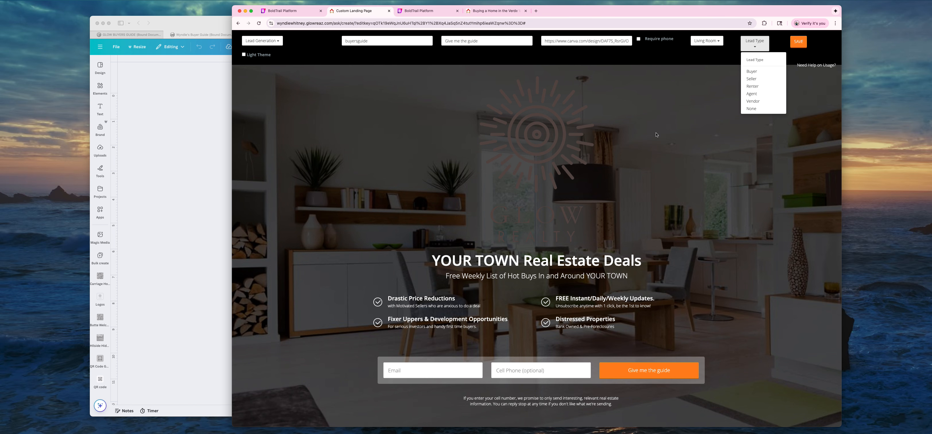
Set the landing page lead type to Buyer, then check the heading and subtitle text.
{"action": "left_click", "coordinate": [447, 234]}
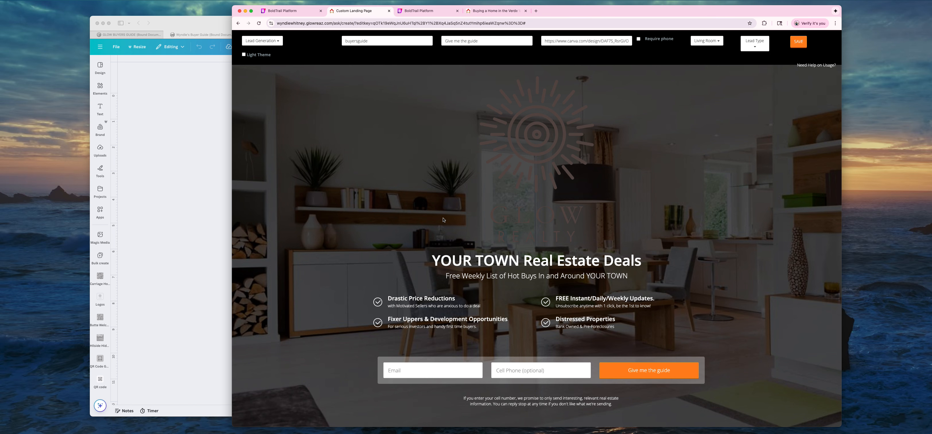
{"action": "left_click", "coordinate": [754, 43]}
{"action": "left_click", "coordinate": [751, 73]}
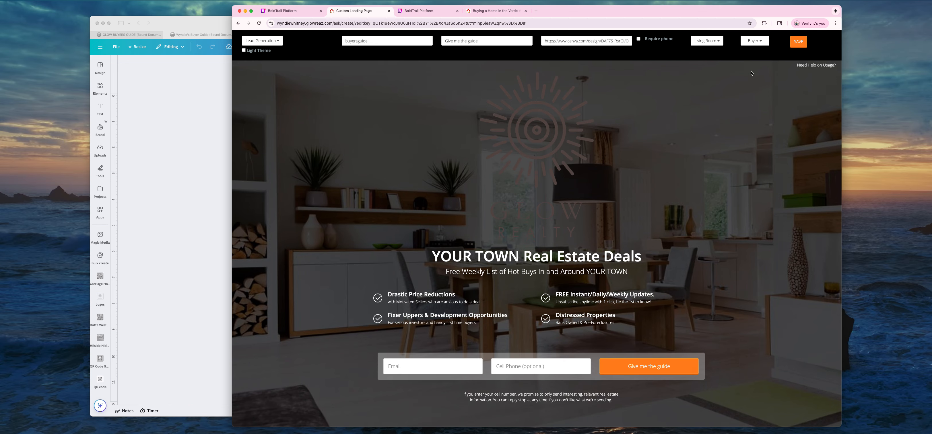
{"action": "left_click", "coordinate": [532, 256]}
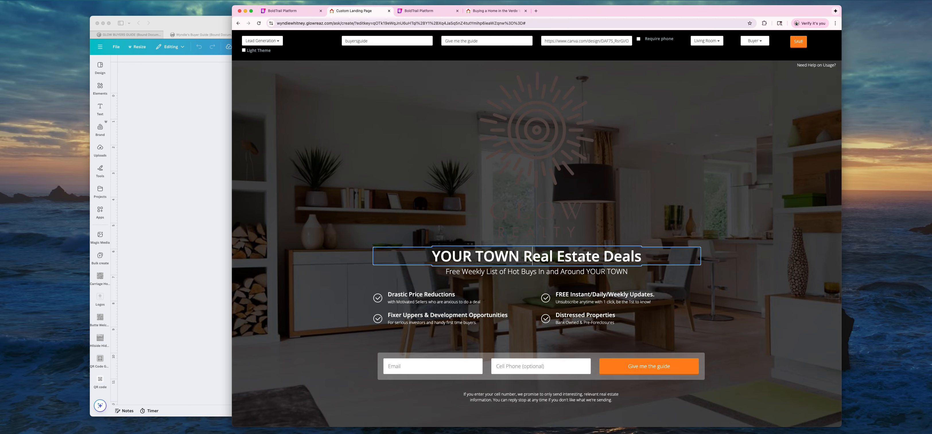
{"action": "left_click", "coordinate": [484, 271]}
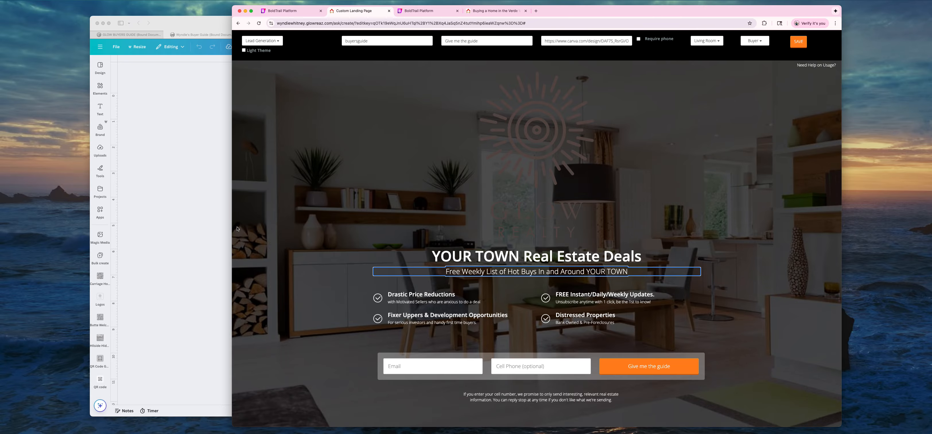
{"action": "left_click", "coordinate": [181, 190]}
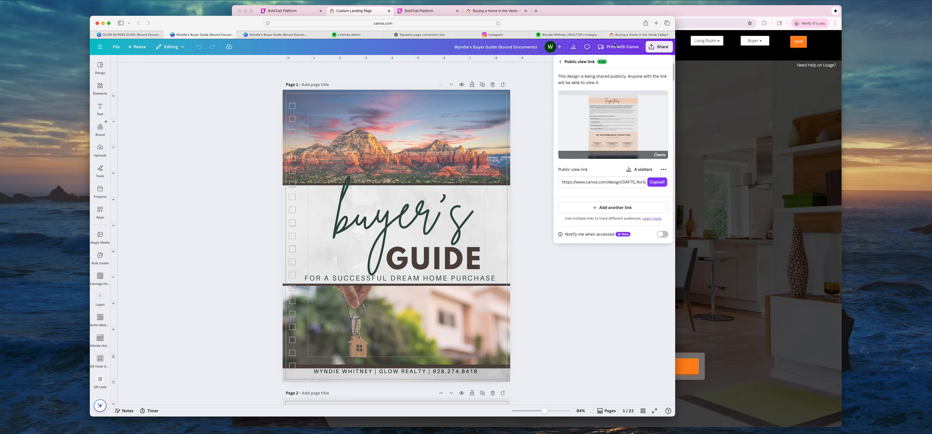
Narrow the ChatGPT window and scroll to its 'Buying a Home in the Verde Valley?' rewrite.
{"action": "left_click", "coordinate": [423, 36]}
{"action": "scroll", "coordinate": [438, 174], "scroll_direction": "up", "scroll_amount": 10}
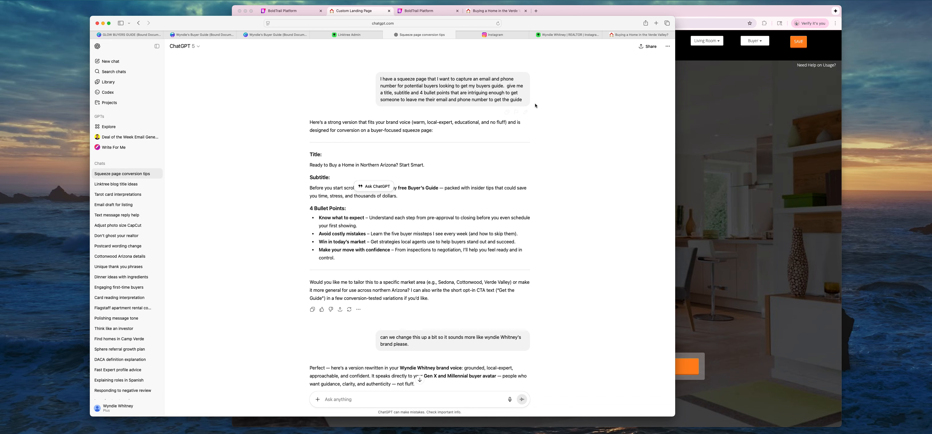
{"action": "scroll", "coordinate": [337, 152], "scroll_direction": "down", "scroll_amount": 3}
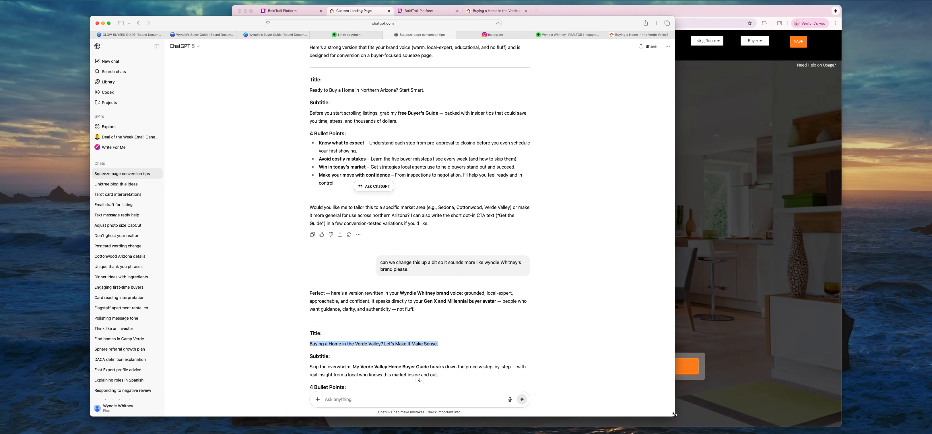
{"action": "left_click_drag", "start_coordinate": [674, 416], "coordinate": [516, 430]}
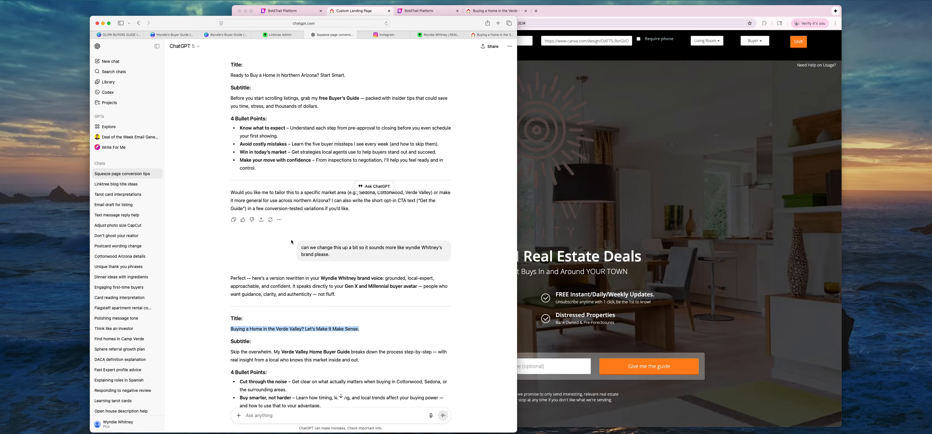
{"action": "scroll", "coordinate": [202, 231], "scroll_direction": "down", "scroll_amount": 3}
{"action": "left_click", "coordinate": [201, 231]}
{"action": "scroll", "coordinate": [201, 231], "scroll_direction": "down", "scroll_amount": 6}
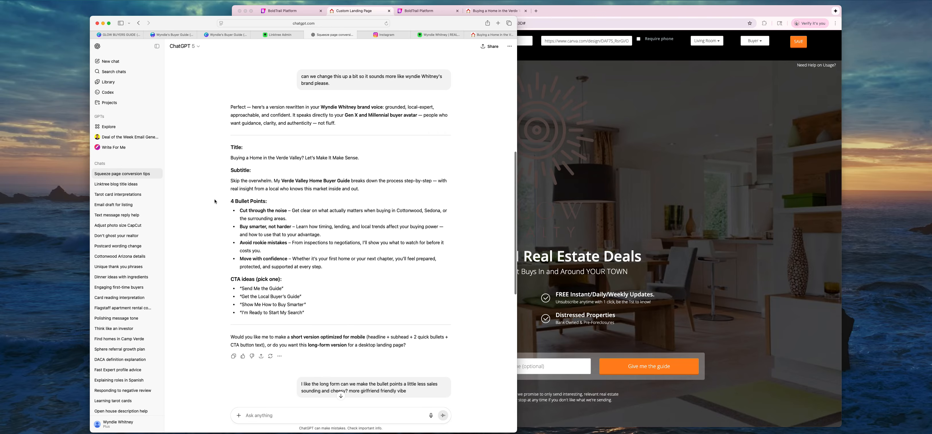
{"action": "left_click", "coordinate": [640, 214]}
Arrange the ChatGPT copy and the landing page editor side by side.
{"action": "left_click_drag", "start_coordinate": [620, 12], "coordinate": [711, 7]}
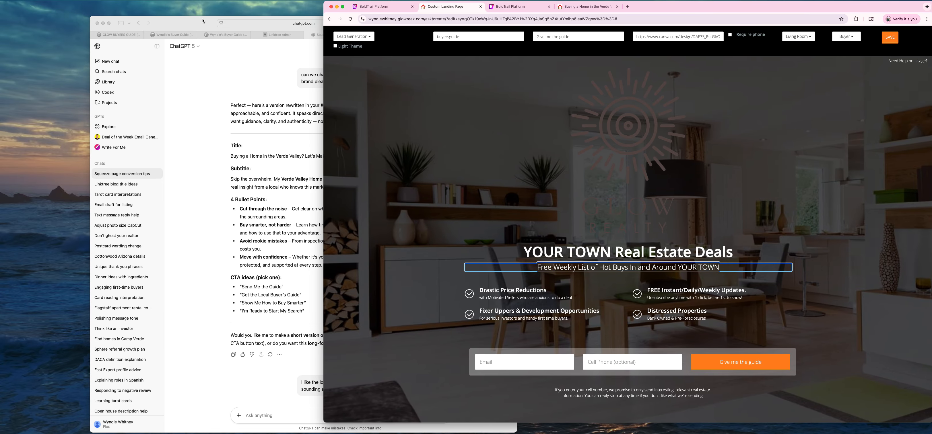
{"action": "left_click_drag", "start_coordinate": [203, 21], "coordinate": [135, 18]}
{"action": "left_click", "coordinate": [559, 230]}
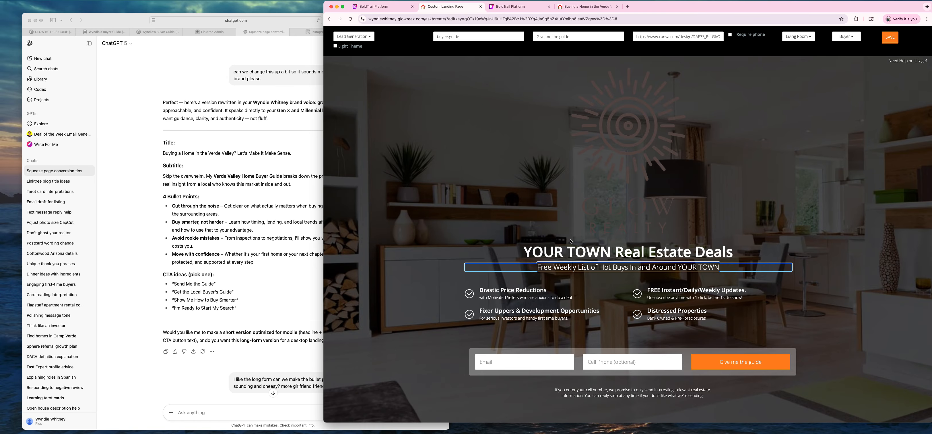
Replace the headline with 'Buying a Home in the Verde Valley? Let's Make it Make Sense.'.
{"action": "left_click", "coordinate": [570, 246]}
{"action": "triple_click", "coordinate": [571, 246]}
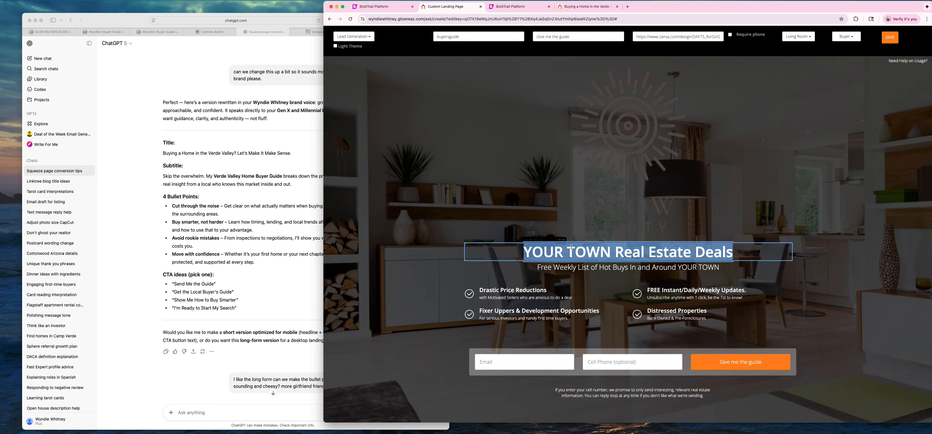
{"action": "type", "text": "Bu"}
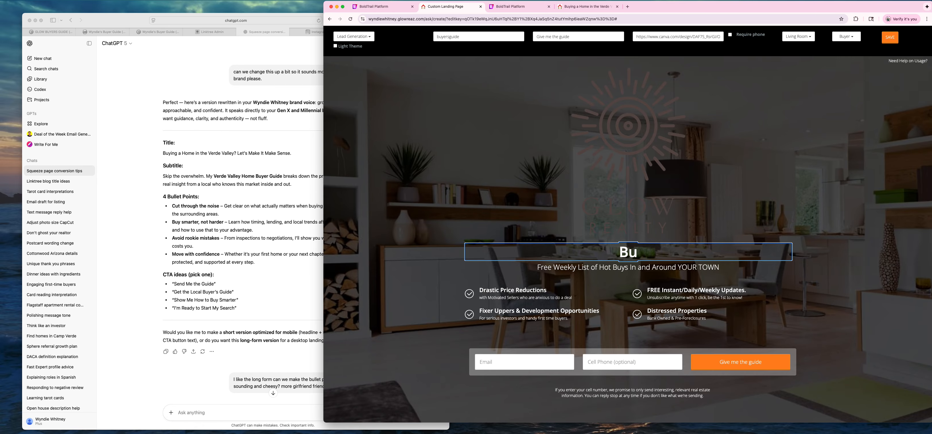
{"action": "type", "text": "ying a Hom"}
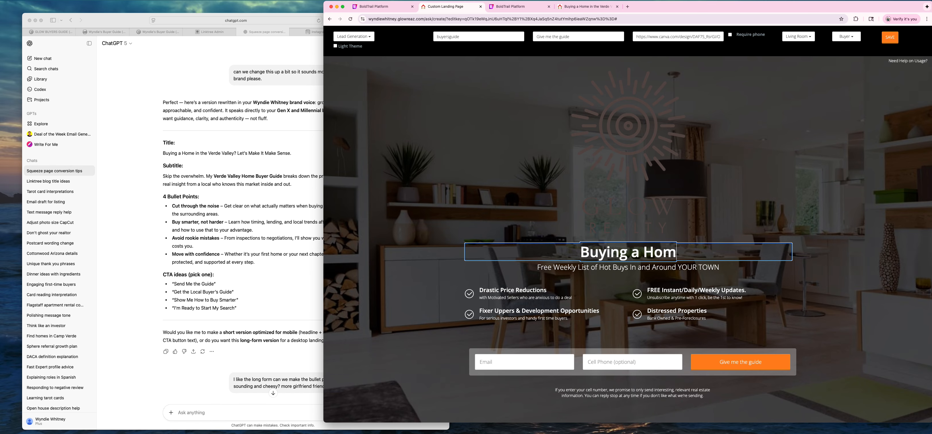
{"action": "type", "text": "e in the Verde Val"}
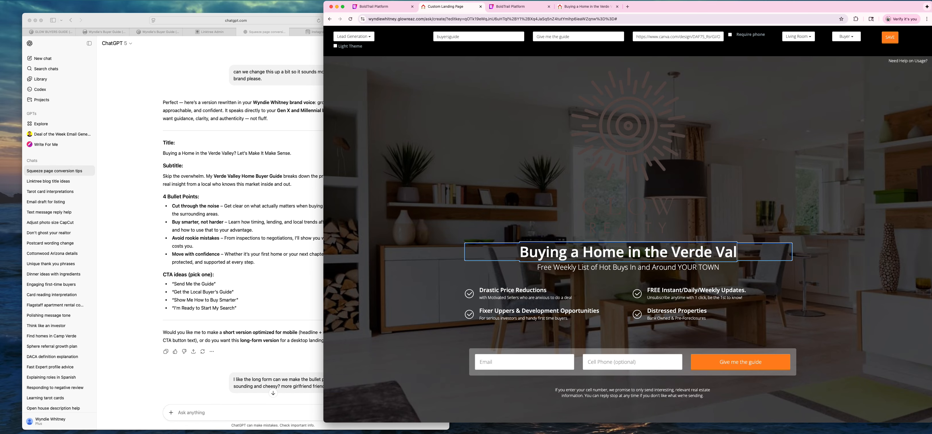
{"action": "type", "text": "ley? Let"}
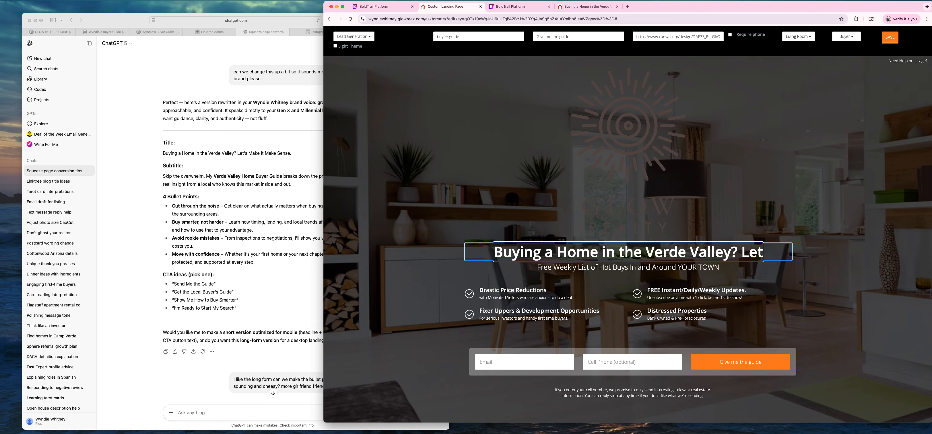
{"action": "type", "text": "'s Make"}
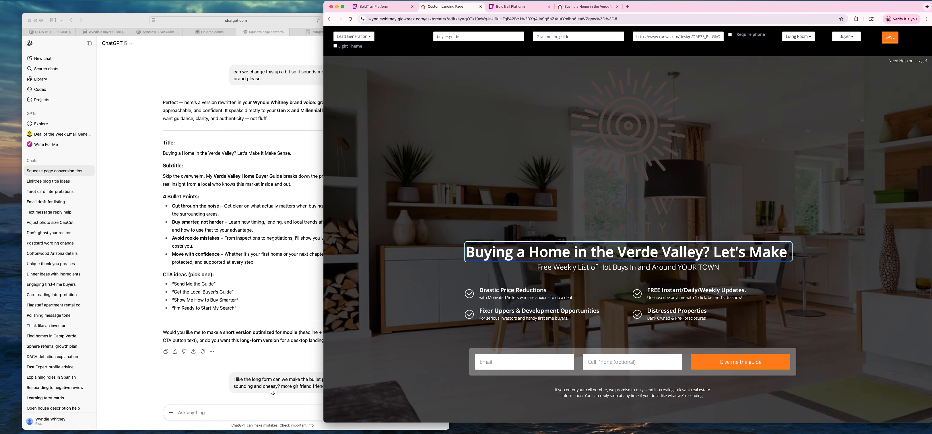
{"action": "type", "text": " it Make S"}
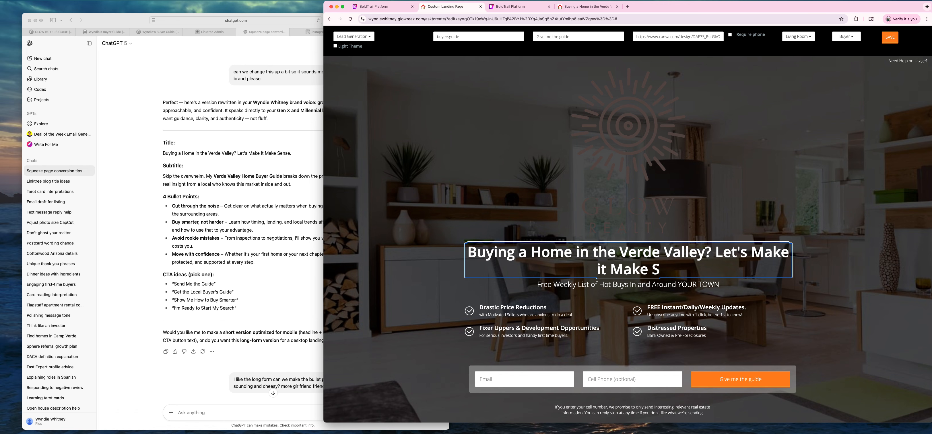
{"action": "type", "text": "ense."}
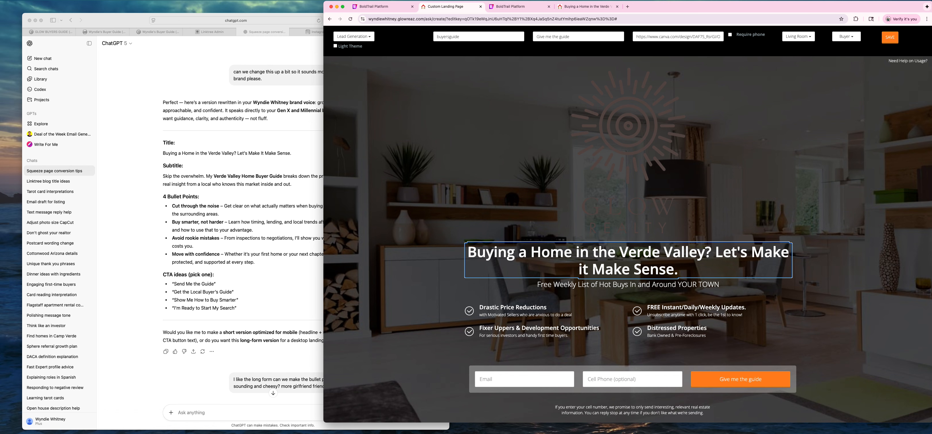
{"action": "left_click", "coordinate": [567, 282]}
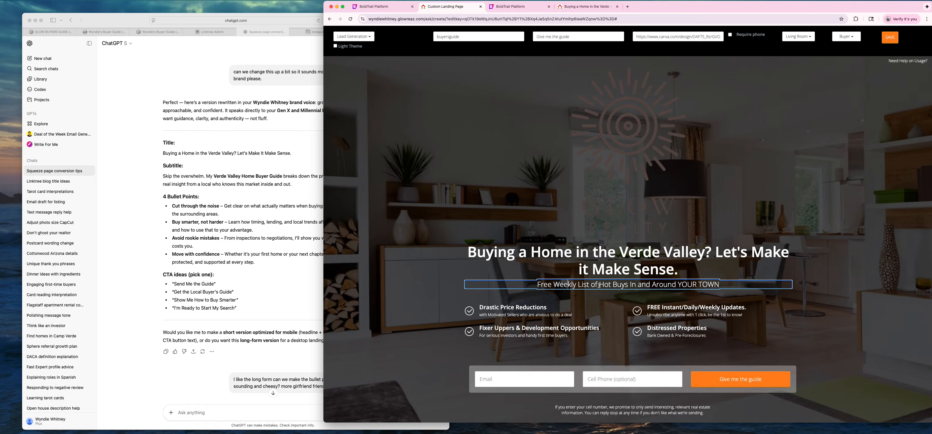
Delete the 'Free Weekly List of Hot Buys' subtitle line from the page.
{"action": "left_click_drag", "start_coordinate": [537, 284], "coordinate": [721, 285]}
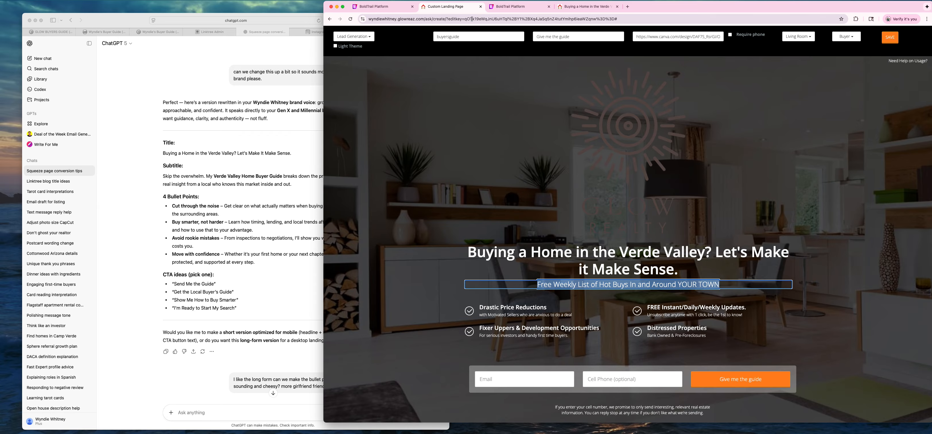
{"action": "left_click", "coordinate": [376, 6]}
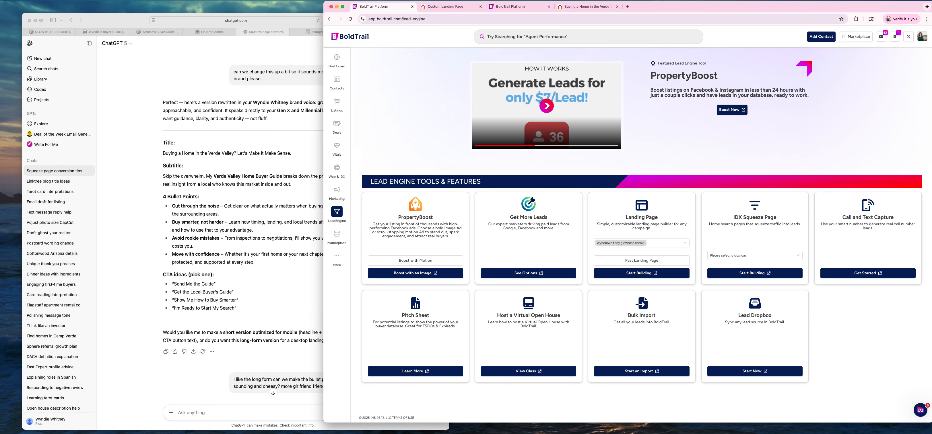
{"action": "left_click", "coordinate": [458, 7]}
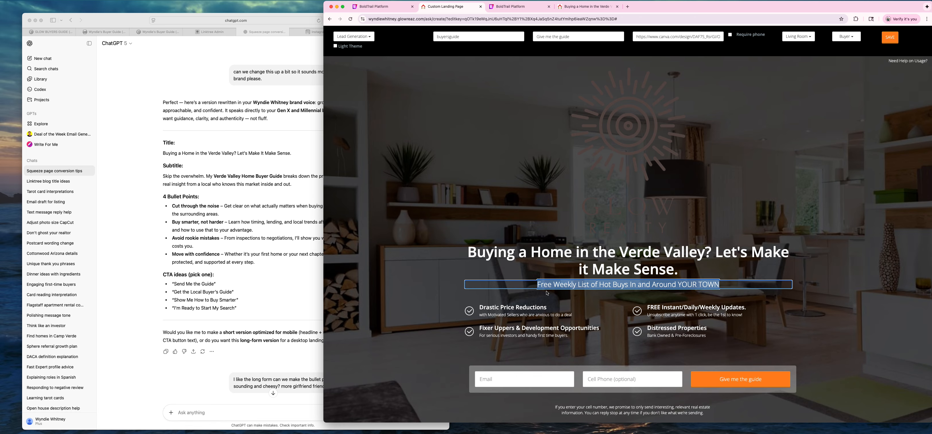
{"action": "left_click", "coordinate": [554, 285]}
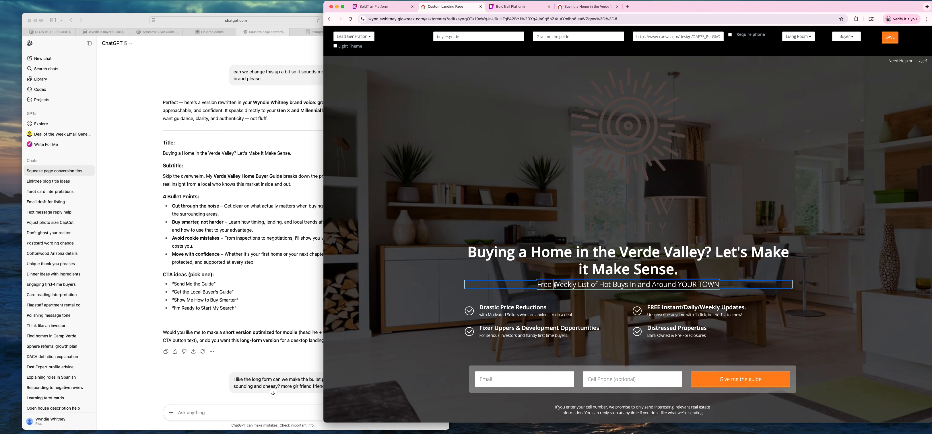
{"action": "key", "text": "BackSpace"}
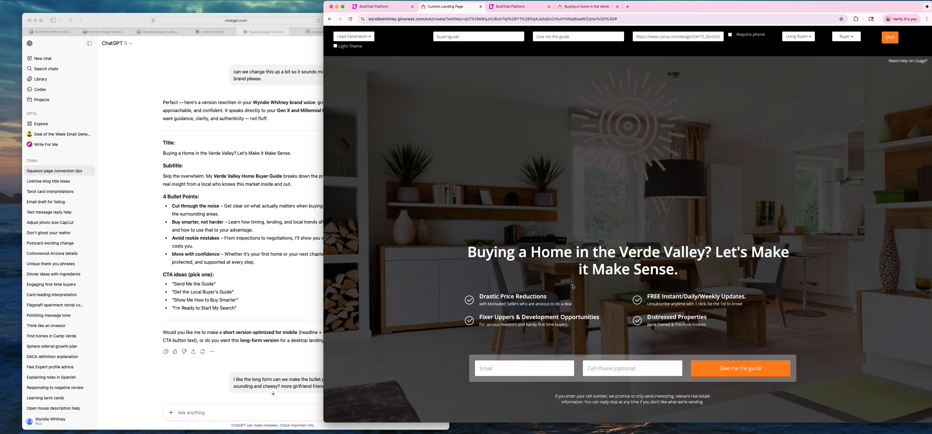
Retitle 'Drastic Price Reductions' to 'Cut Through the Noise' and 'Fixer Uppers' to 'Buy Smarter, not harder'.
{"action": "left_click", "coordinate": [506, 297]}
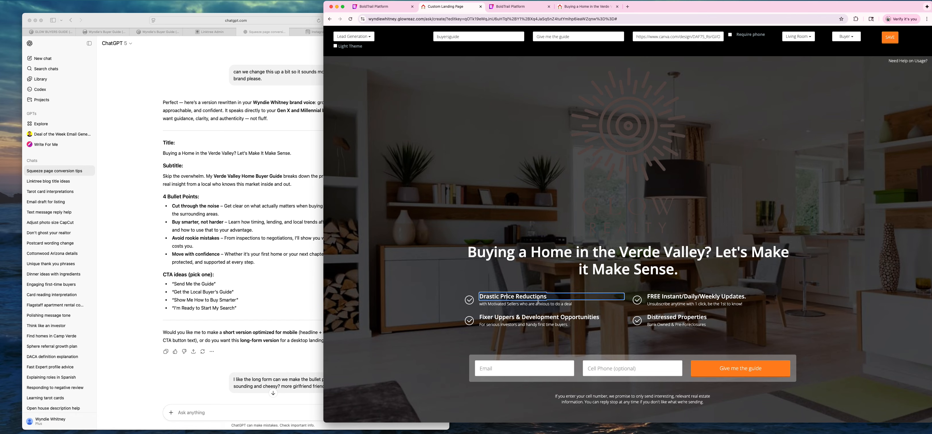
{"action": "left_click_drag", "start_coordinate": [548, 297], "coordinate": [480, 296]}
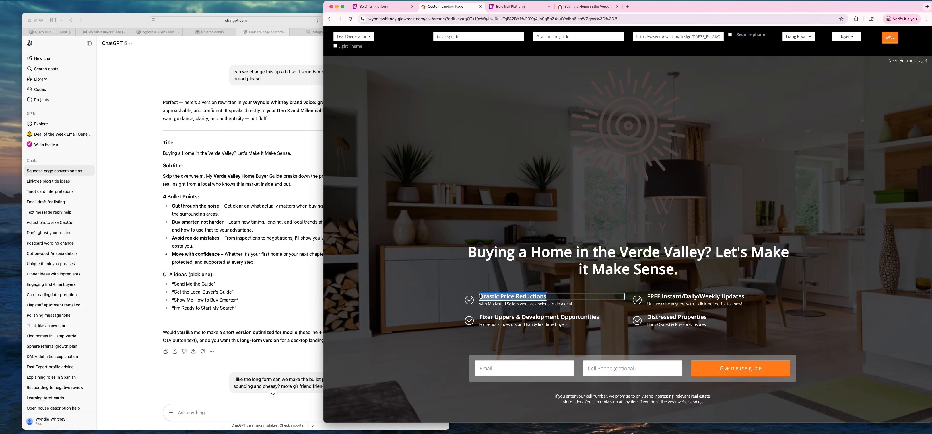
{"action": "type", "text": "Cut Through the "}
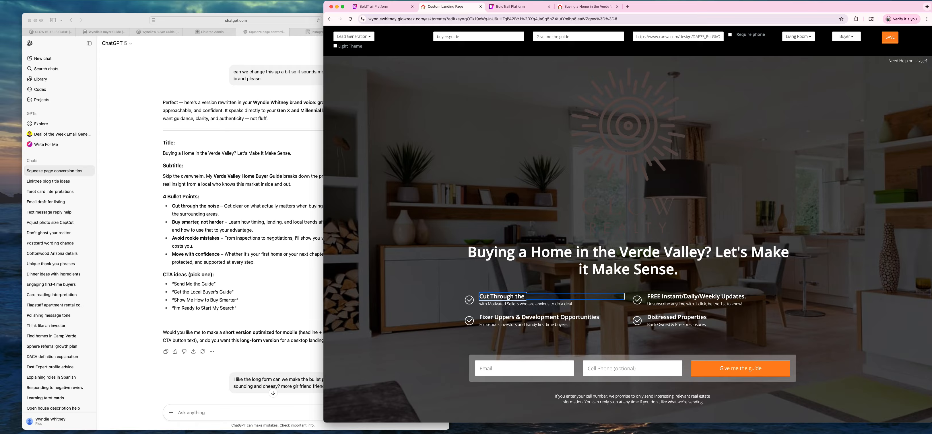
{"action": "type", "text": "Noise"}
{"action": "left_click", "coordinate": [507, 305]}
{"action": "left_click", "coordinate": [517, 316]}
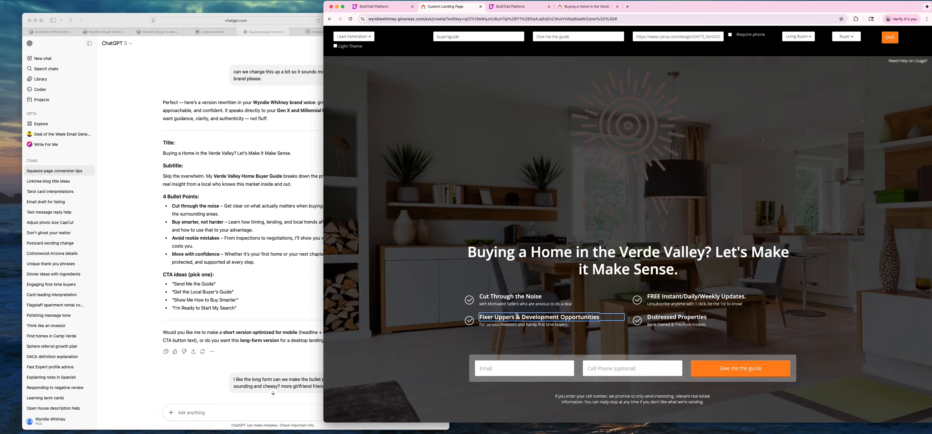
{"action": "left_click_drag", "start_coordinate": [599, 317], "coordinate": [479, 317]}
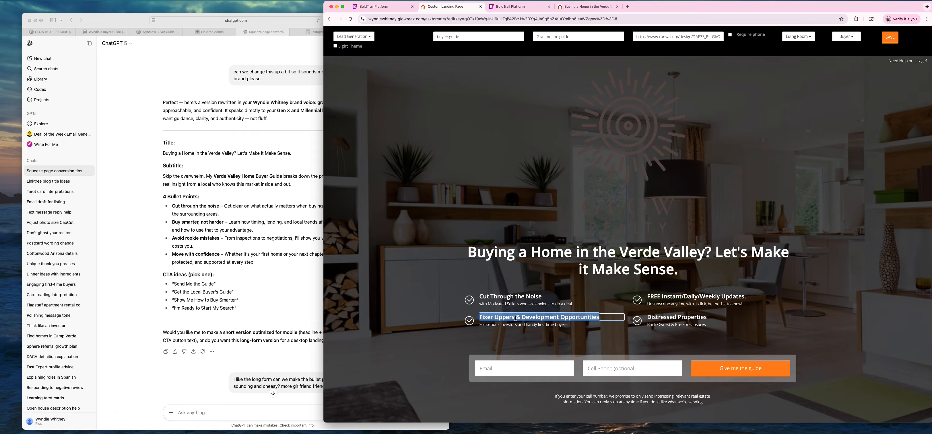
{"action": "type", "text": "Buy Sm"}
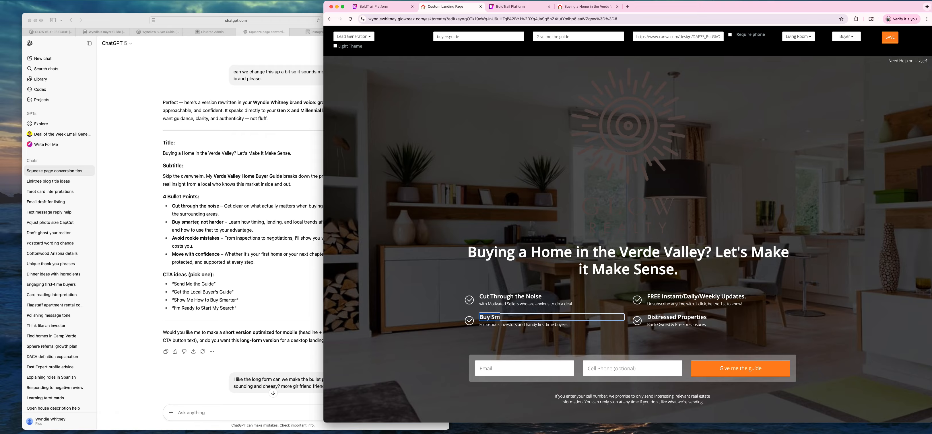
{"action": "type", "text": "arter, not harder"}
{"action": "triple_click", "coordinate": [690, 298]}
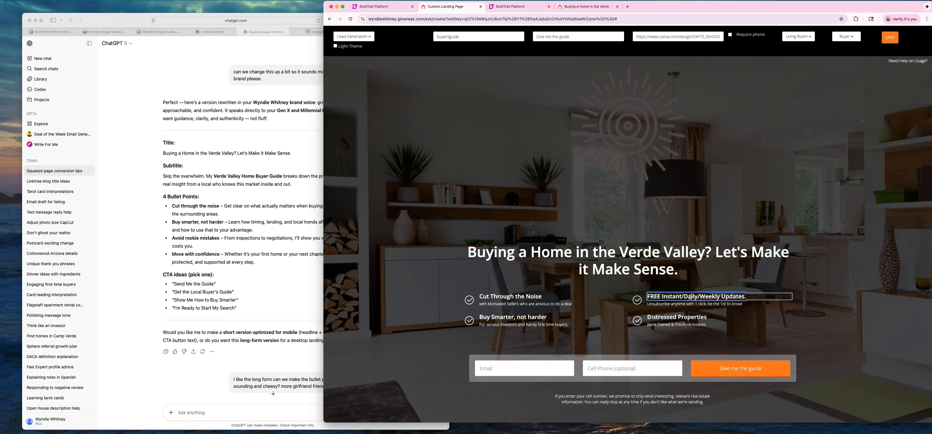
{"action": "key", "text": "BackSpace"}
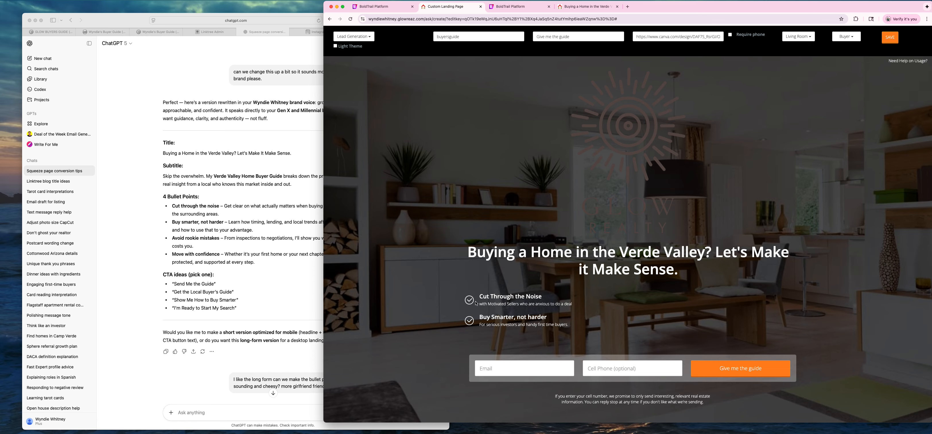
{"action": "triple_click", "coordinate": [503, 321]}
{"action": "key", "text": "BackSpace"}
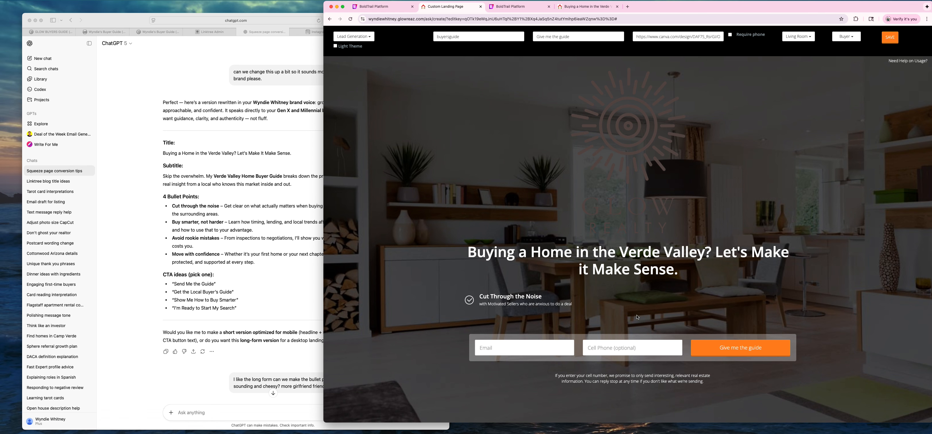
{"action": "triple_click", "coordinate": [510, 294]}
{"action": "key", "text": "BackSpace"}
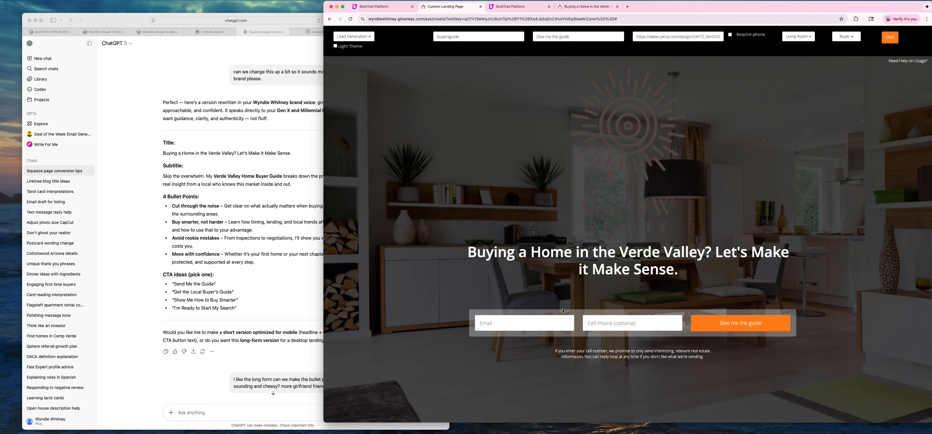
{"action": "left_click", "coordinate": [536, 321]}
Read the landing page's save warning, then return to the Lead Engine tools page.
{"action": "left_click", "coordinate": [893, 39]}
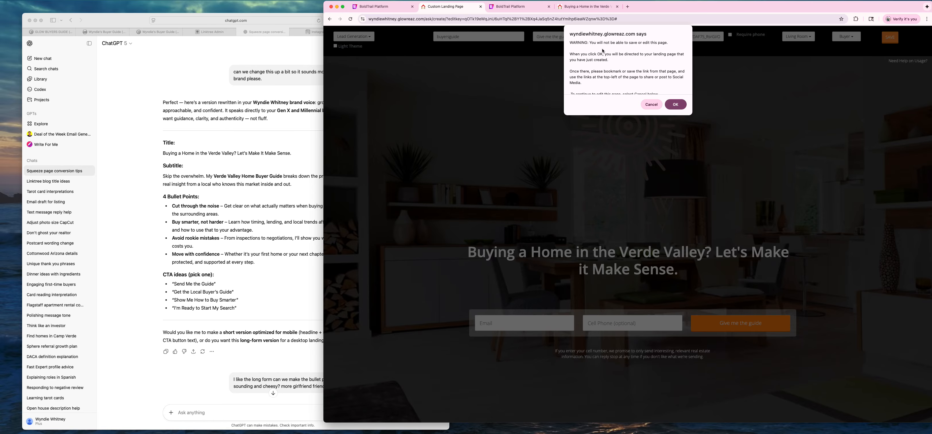
{"action": "scroll", "coordinate": [618, 58], "scroll_direction": "down", "scroll_amount": 2}
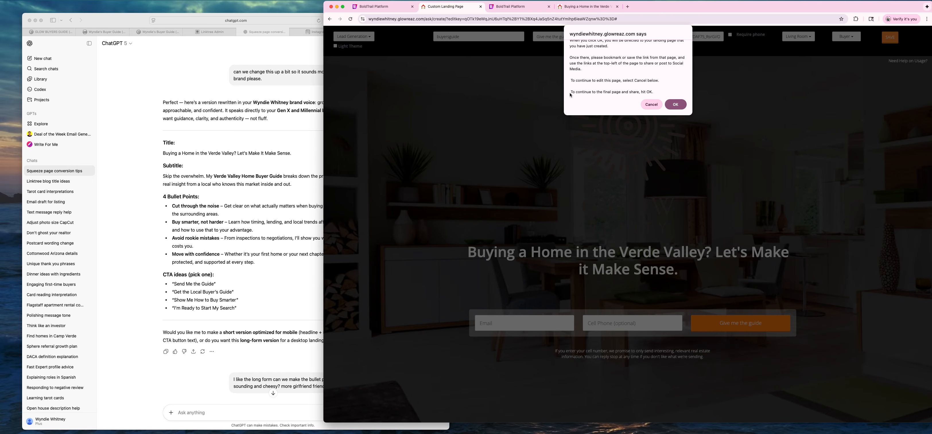
{"action": "left_click", "coordinate": [372, 6]}
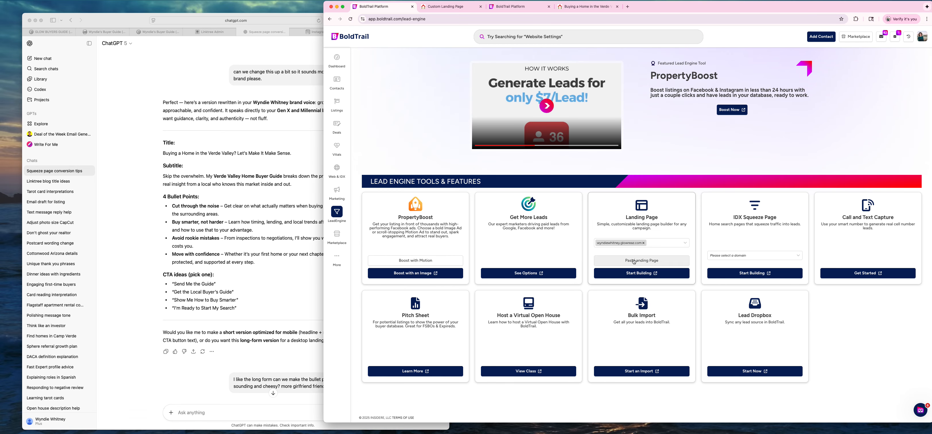
Check the past landing pages list, then save and confirm publishing the Verde Valley page.
{"action": "left_click", "coordinate": [634, 262]}
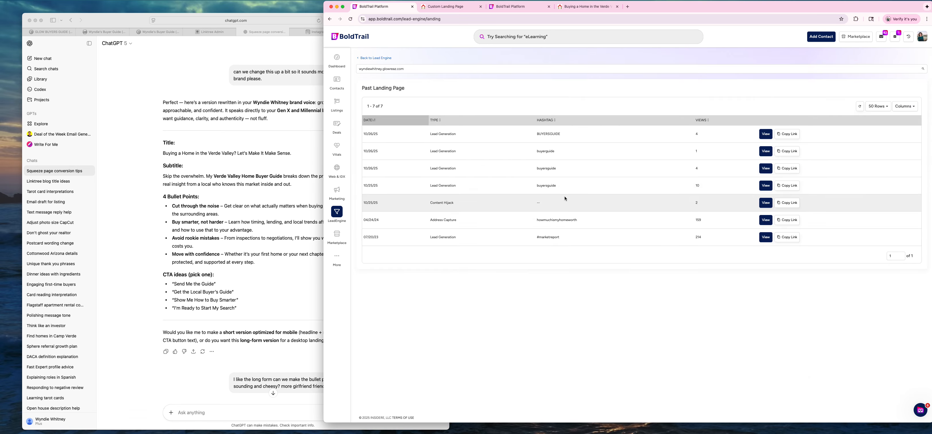
{"action": "left_click", "coordinate": [449, 6]}
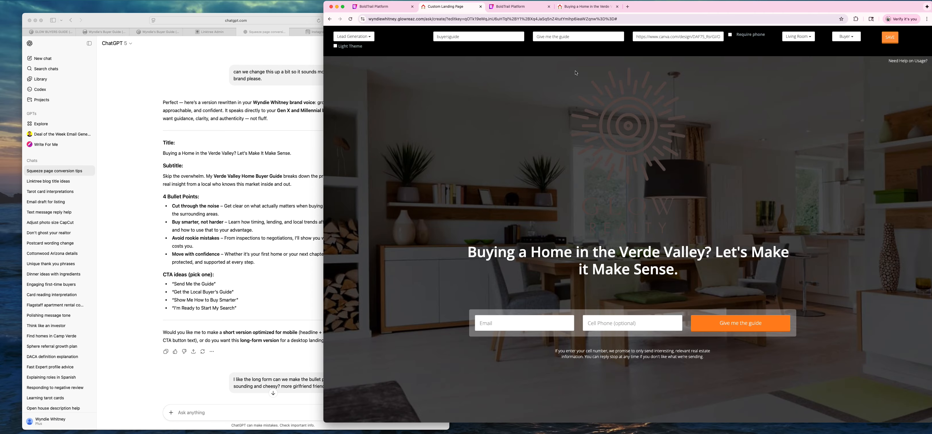
{"action": "left_click", "coordinate": [889, 37]}
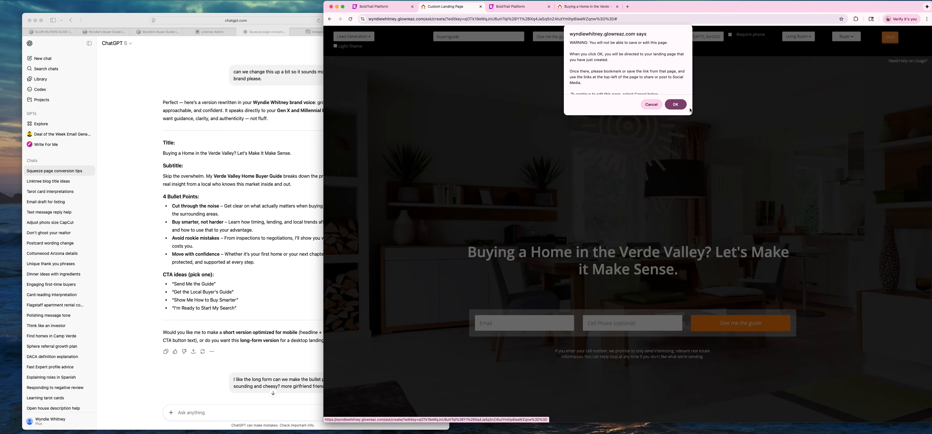
{"action": "left_click", "coordinate": [675, 104]}
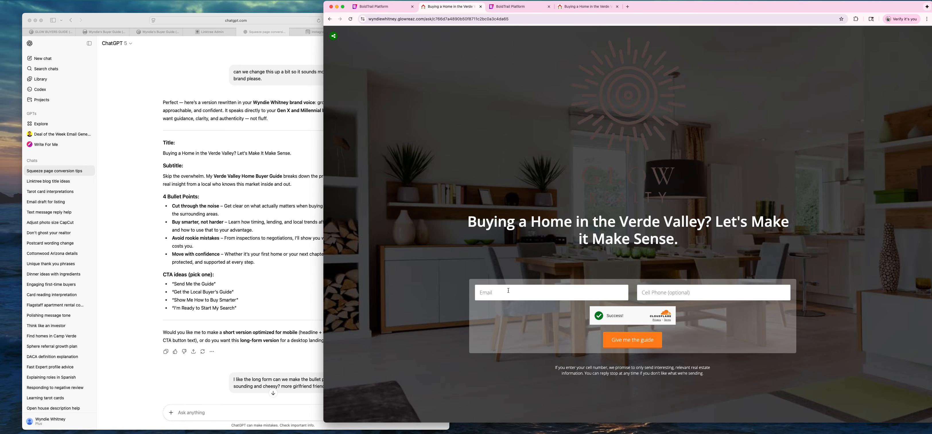
Select the published landing page's URL in Chrome, then switch to Safari's Linktree Admin tab.
{"action": "left_click", "coordinate": [522, 21]}
{"action": "key", "text": "super+c"}
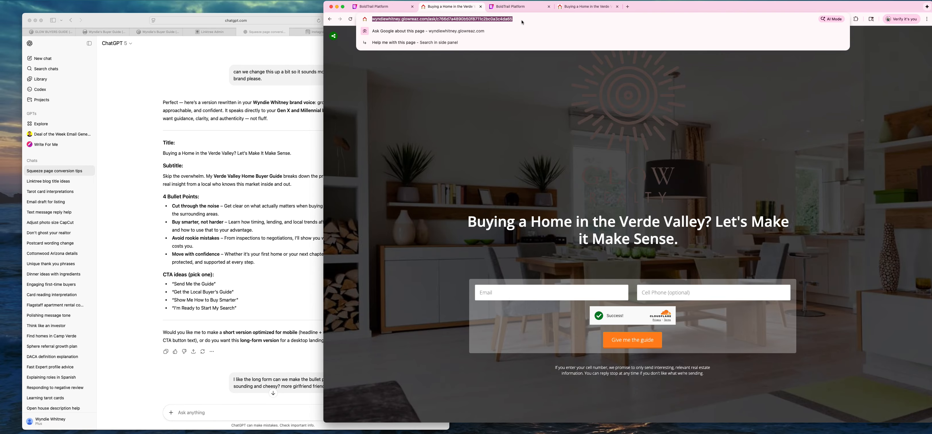
{"action": "left_click", "coordinate": [84, 25]}
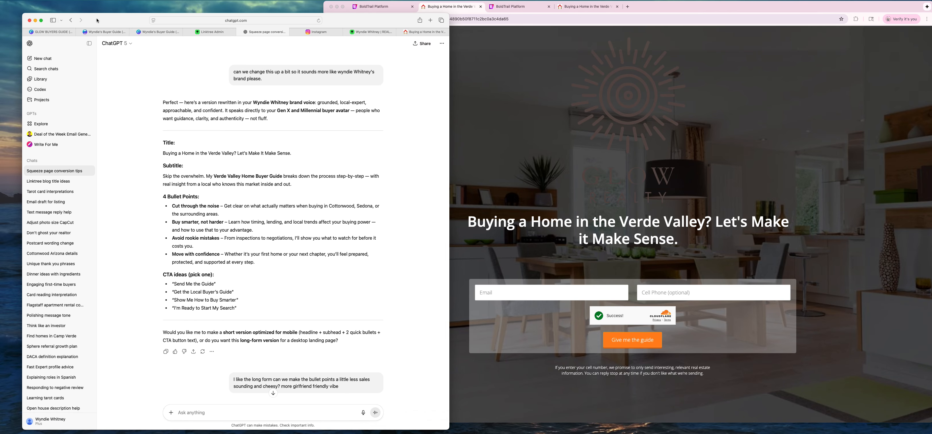
{"action": "left_click", "coordinate": [202, 32]}
Archive the old 'Buyers Guide Buying a home in the Verde Valley' link and check the preview.
{"action": "left_click_drag", "start_coordinate": [98, 22], "coordinate": [173, 21]}
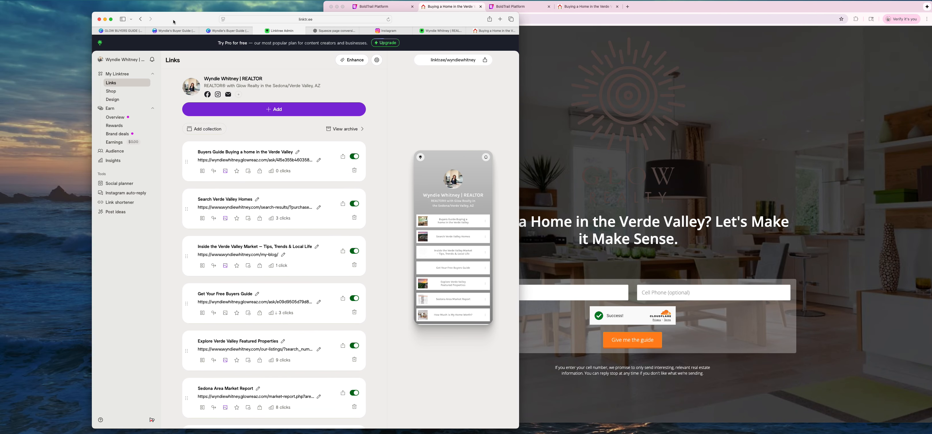
{"action": "left_click", "coordinate": [354, 171]}
{"action": "scroll", "coordinate": [325, 156], "scroll_direction": "down", "scroll_amount": 3}
{"action": "left_click", "coordinate": [311, 145]}
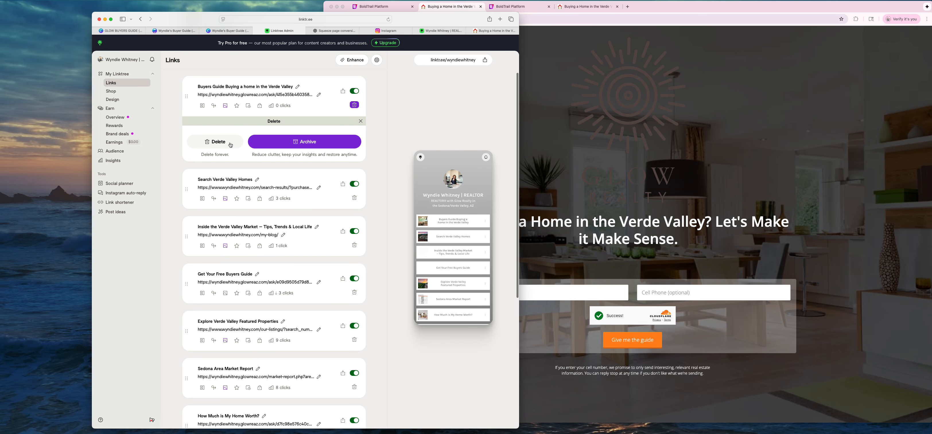
{"action": "scroll", "coordinate": [449, 179], "scroll_direction": "down", "scroll_amount": 5}
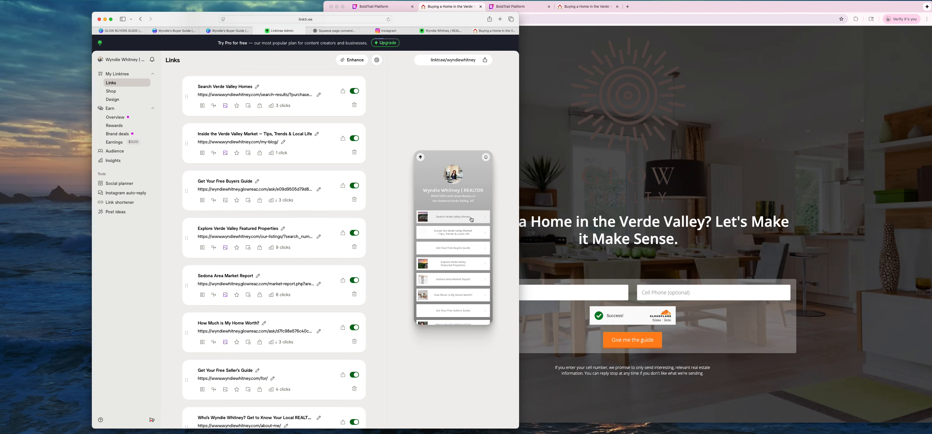
{"action": "scroll", "coordinate": [468, 222], "scroll_direction": "down", "scroll_amount": 3}
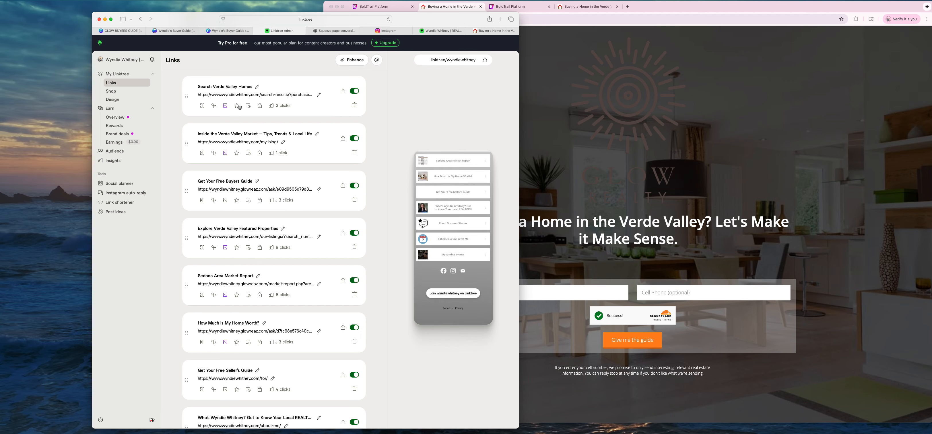
{"action": "scroll", "coordinate": [466, 268], "scroll_direction": "up", "scroll_amount": 8}
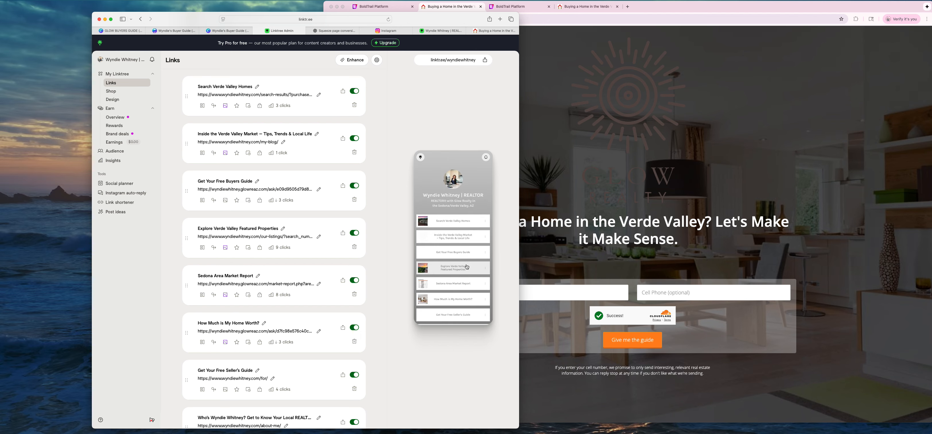
{"action": "scroll", "coordinate": [263, 120], "scroll_direction": "up", "scroll_amount": 3}
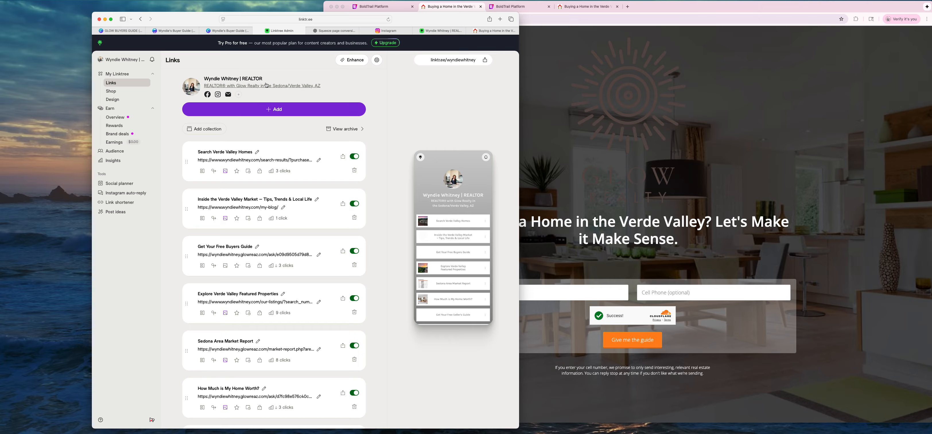
Add the pasted glowreaz.com landing page URL as a new Link.
{"action": "left_click", "coordinate": [277, 113]}
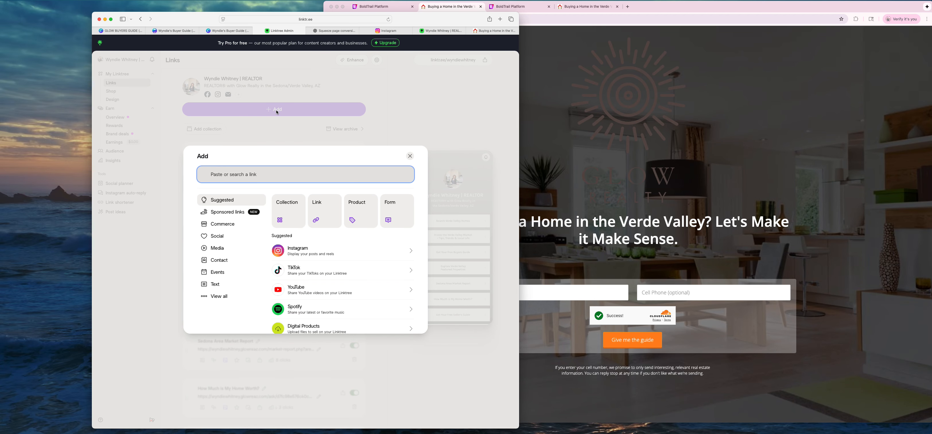
{"action": "key", "text": "super+v"}
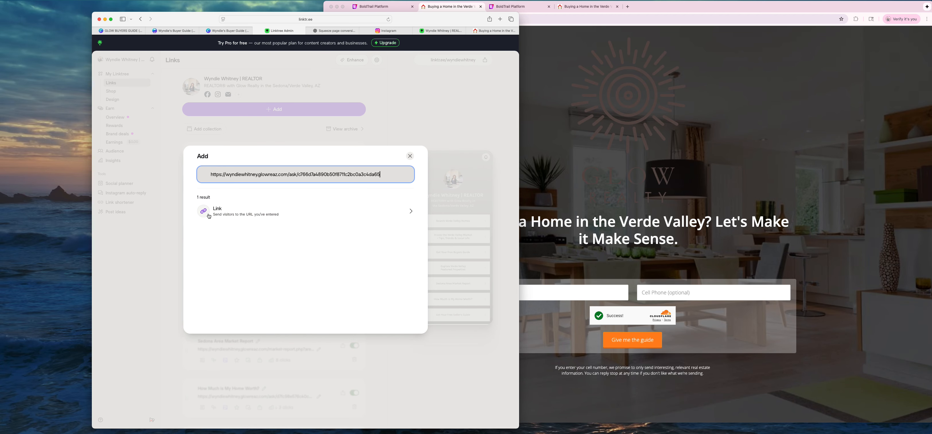
{"action": "left_click", "coordinate": [407, 214]}
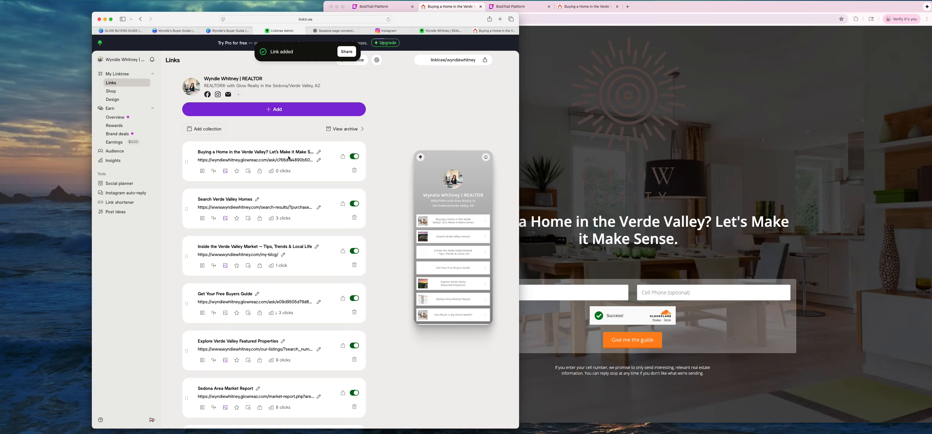
Trim "Let's Make it Make Sense." from the title, leaving 'Buying a Home in the Verde Valley?'.
{"action": "left_click", "coordinate": [255, 153]}
{"action": "mouse_move", "coordinate": [321, 160]}
{"action": "left_mouse_down"}
{"action": "mouse_move", "coordinate": [270, 157]}
{"action": "mouse_move", "coordinate": [332, 159]}
{"action": "left_mouse_up"}
{"action": "key", "text": "BackSpace"}
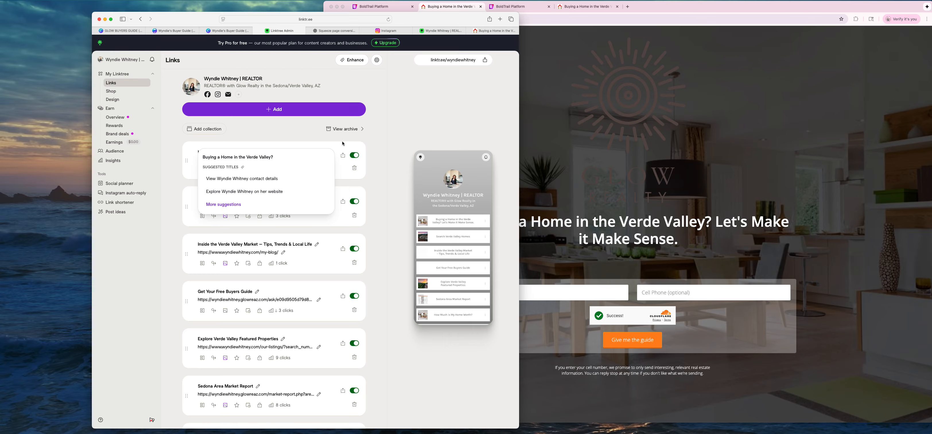
{"action": "left_click", "coordinate": [259, 142]}
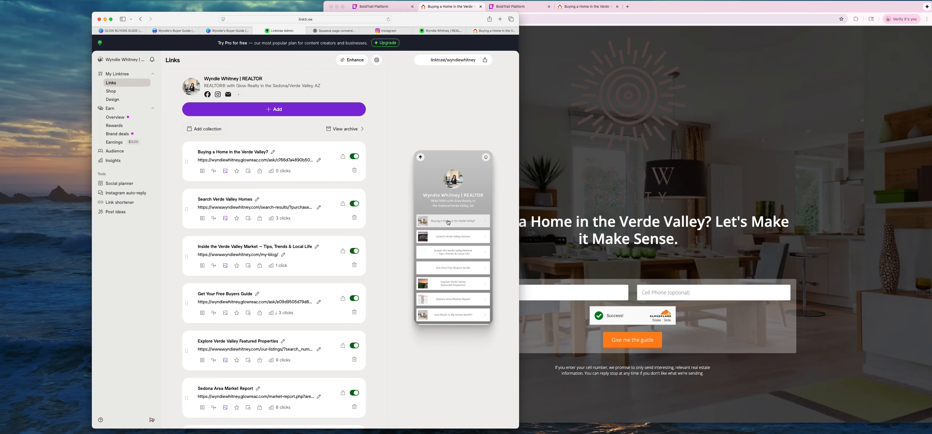
From the Instagram bio's linktr.ee link, open the 'Buying a Home in the Verde Valley?' link.
{"action": "left_click", "coordinate": [387, 31]}
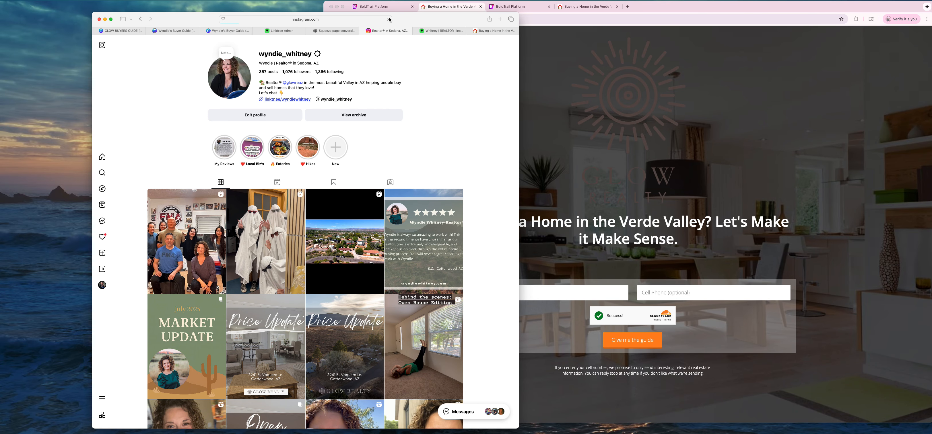
{"action": "left_click", "coordinate": [286, 100]}
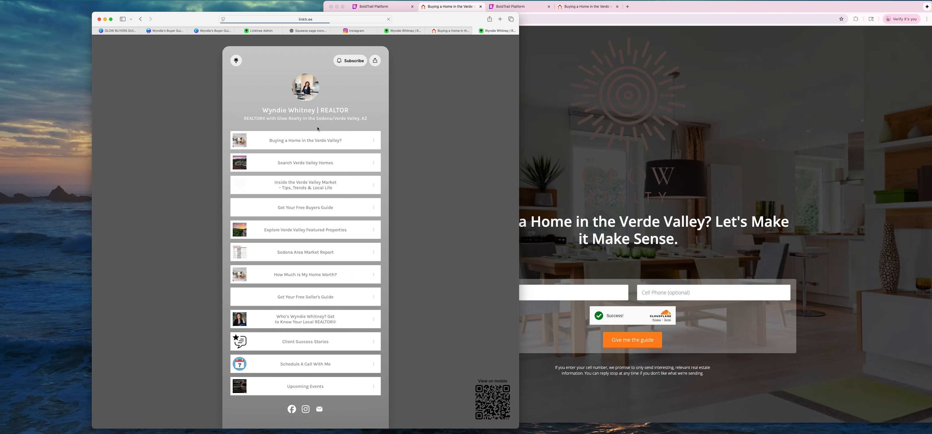
{"action": "left_click", "coordinate": [307, 144]}
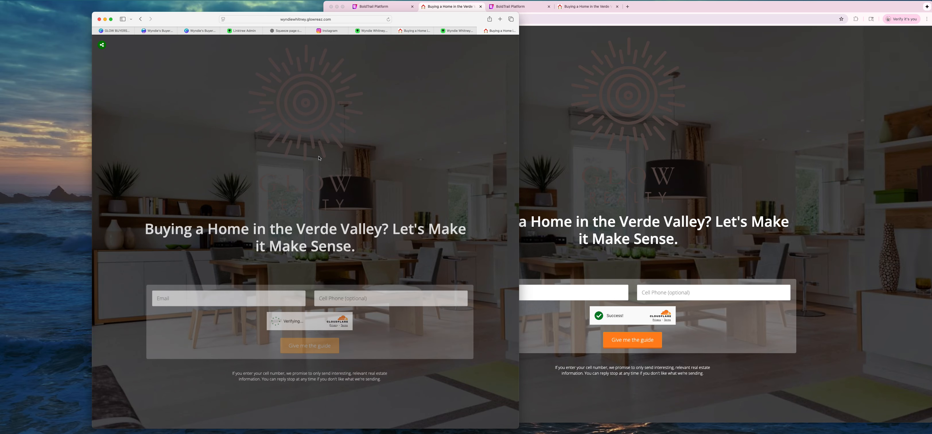
Enter a test email and cell phone number in the signup form and submit 'Give me the guide'.
{"action": "left_click_drag", "start_coordinate": [470, 21], "coordinate": [571, 19]}
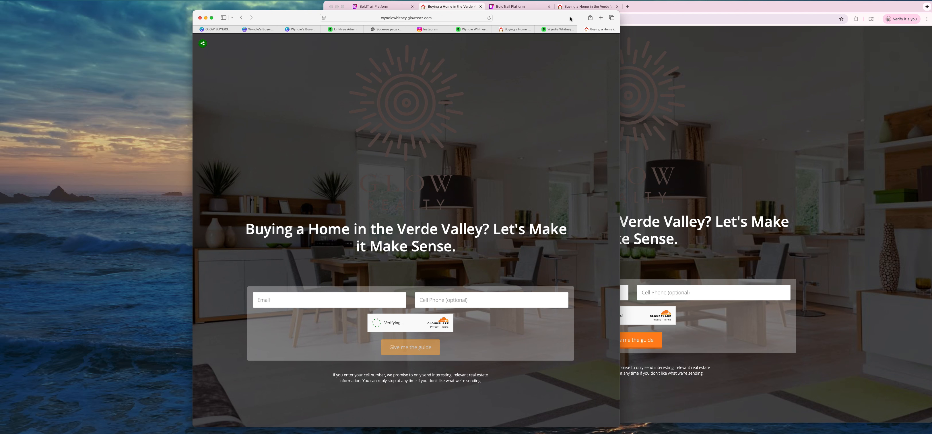
{"action": "left_click", "coordinate": [282, 300]}
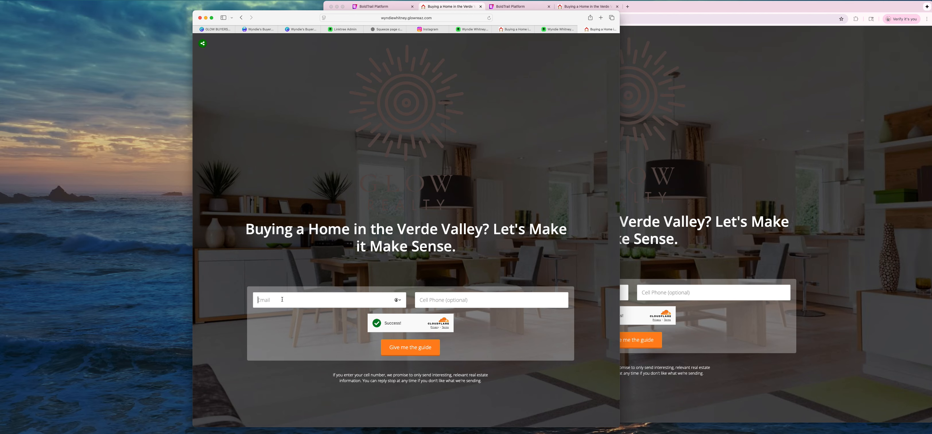
{"action": "left_click", "coordinate": [440, 298]}
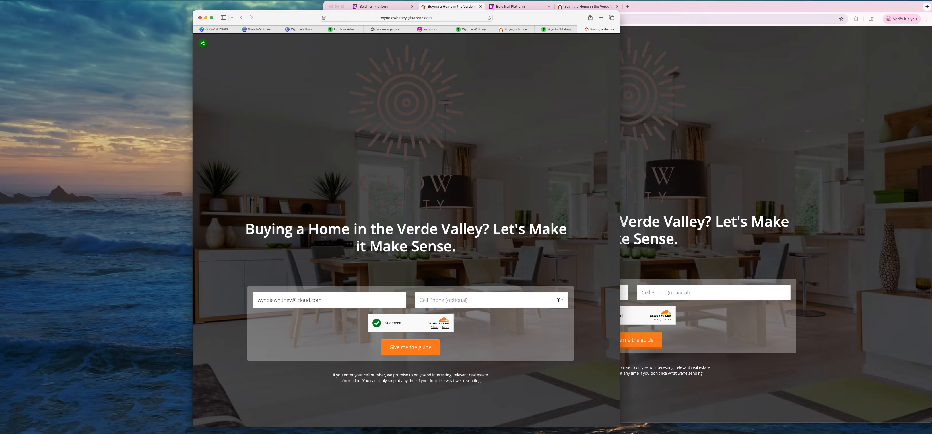
{"action": "type", "text": "555-"}
{"action": "key", "text": "BackSpace"}
{"action": "type", "text": "555"}
{"action": "left_click", "coordinate": [418, 352]}
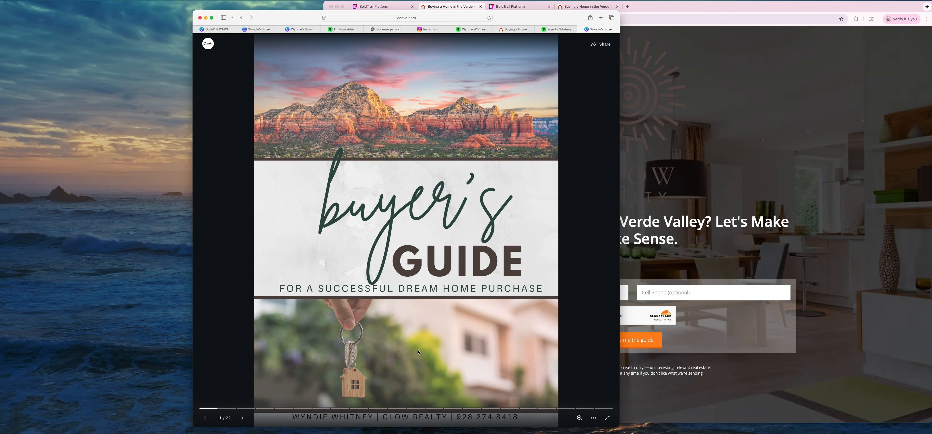
Page through the Canva guide to the Step 3 post-offer page, then return to BoldTrail's landing page list.
{"action": "left_click", "coordinate": [525, 222]}
{"action": "left_click", "coordinate": [526, 223]}
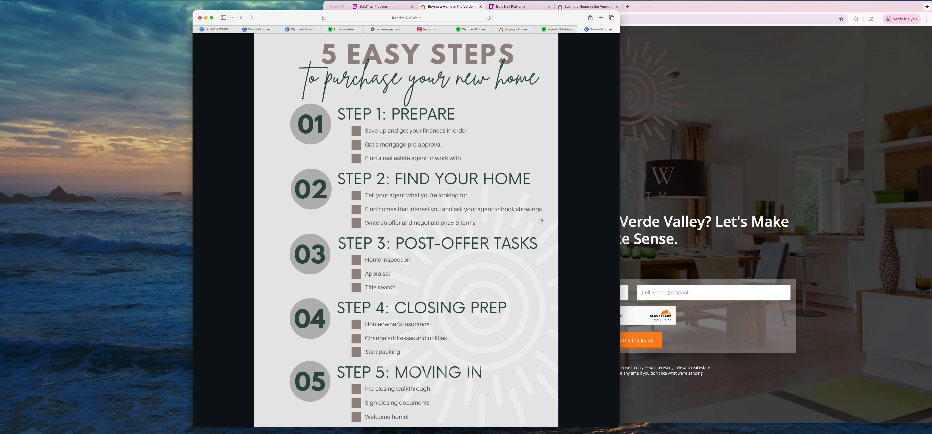
{"action": "left_click", "coordinate": [543, 221]}
{"action": "left_click", "coordinate": [579, 216]}
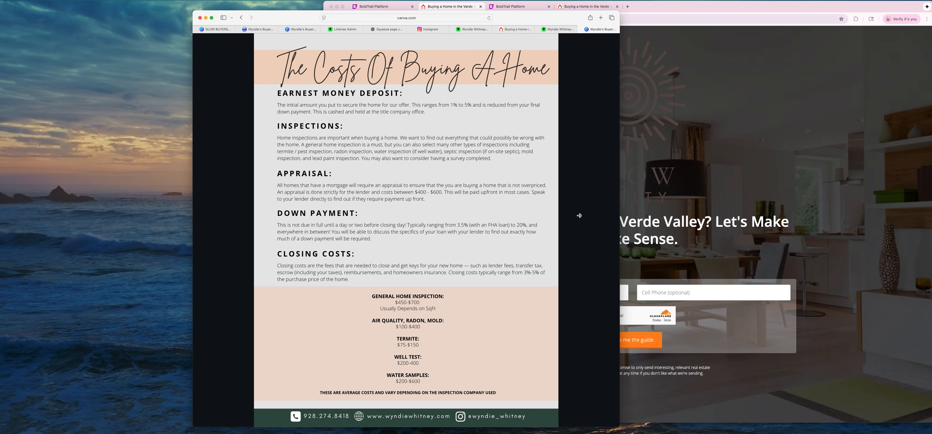
{"action": "left_click", "coordinate": [579, 215]}
{"action": "left_click", "coordinate": [580, 216]}
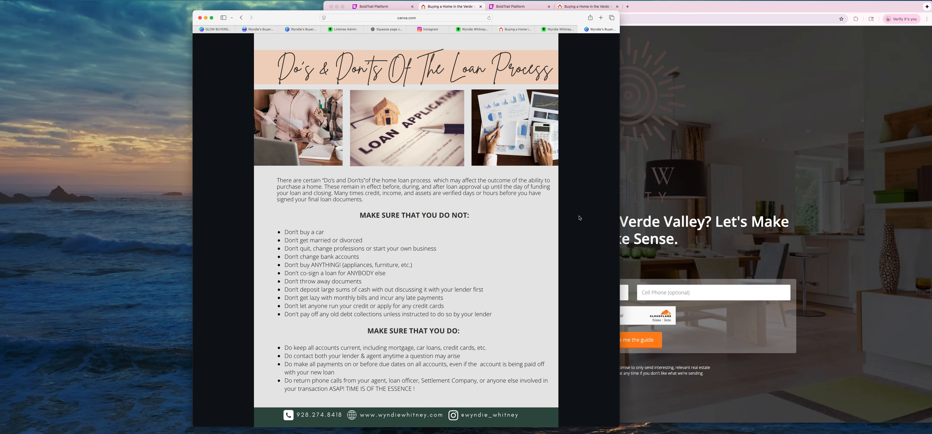
{"action": "left_click", "coordinate": [580, 216]}
{"action": "left_click", "coordinate": [579, 215]}
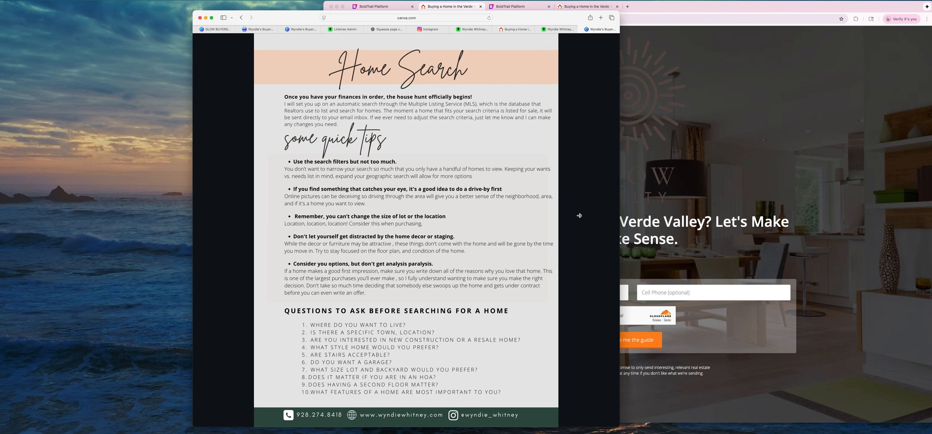
{"action": "left_click", "coordinate": [580, 216]}
{"action": "left_click", "coordinate": [578, 219]}
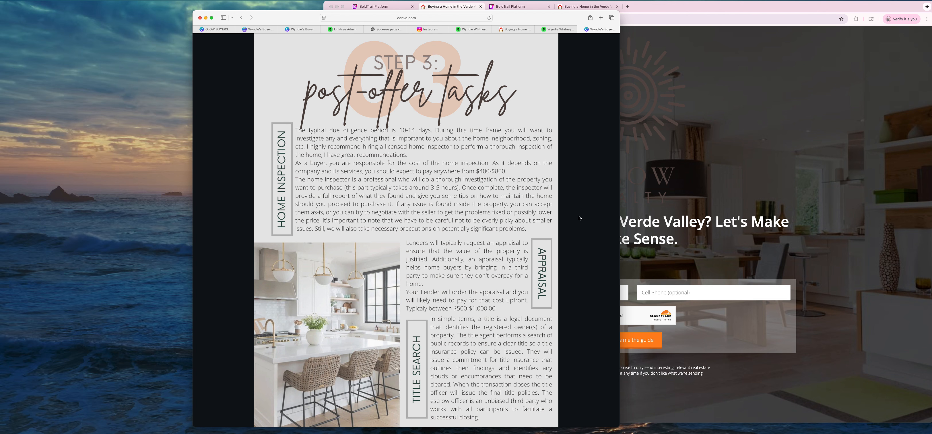
{"action": "left_click", "coordinate": [377, 6]}
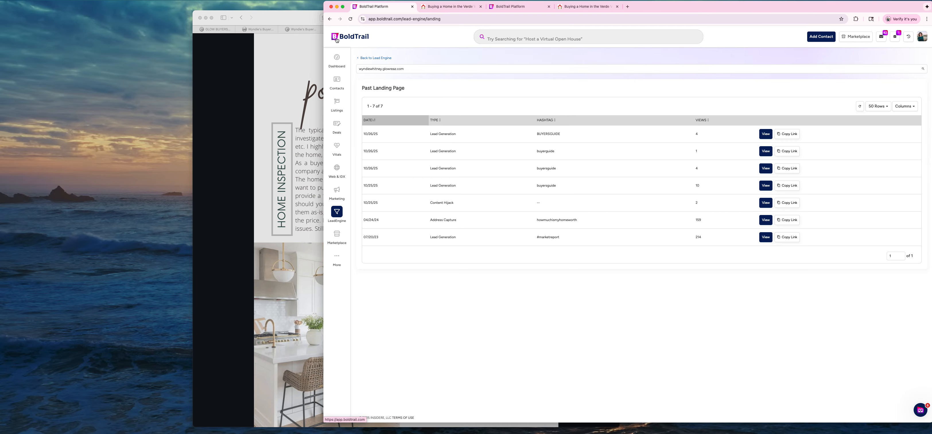
Open the BoldTrail dashboard and reload it.
{"action": "left_click", "coordinate": [334, 65]}
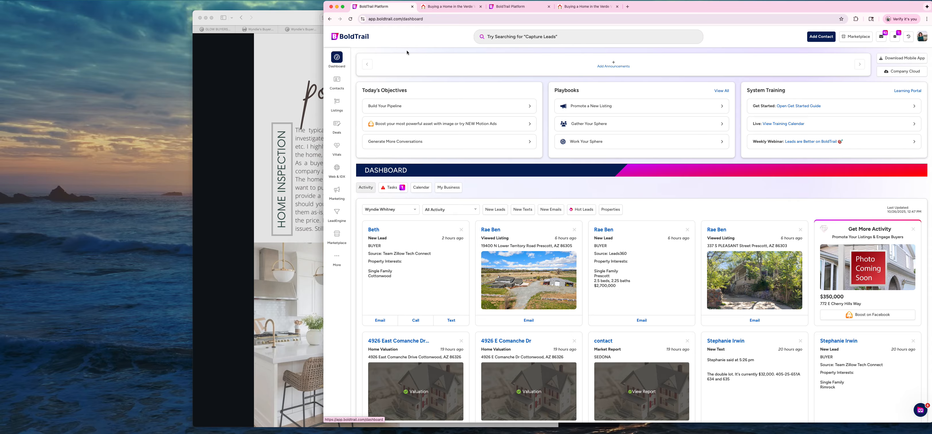
{"action": "left_click", "coordinate": [489, 19]}
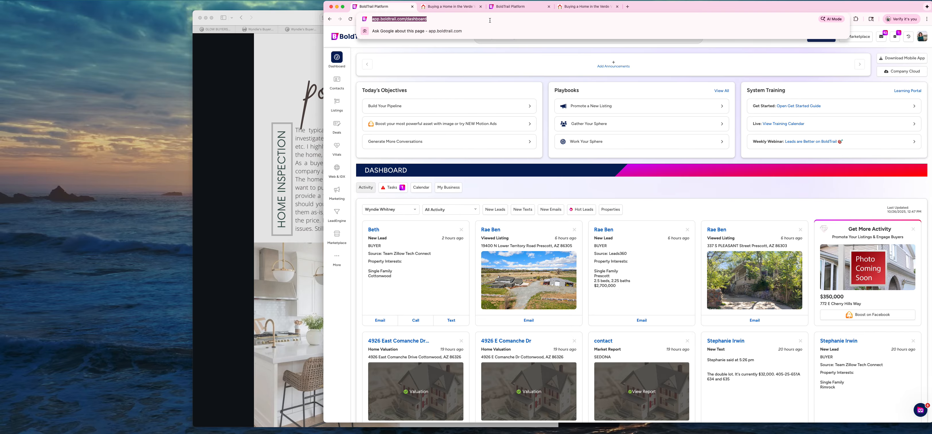
{"action": "key", "text": "Return"}
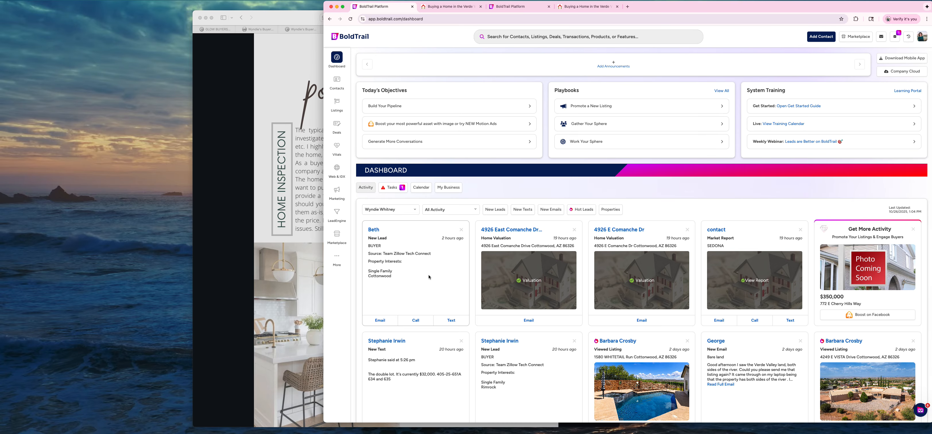
Filter the activity feed to New Leads and reload the dashboard twice to look for the lead.
{"action": "left_click", "coordinate": [444, 209]}
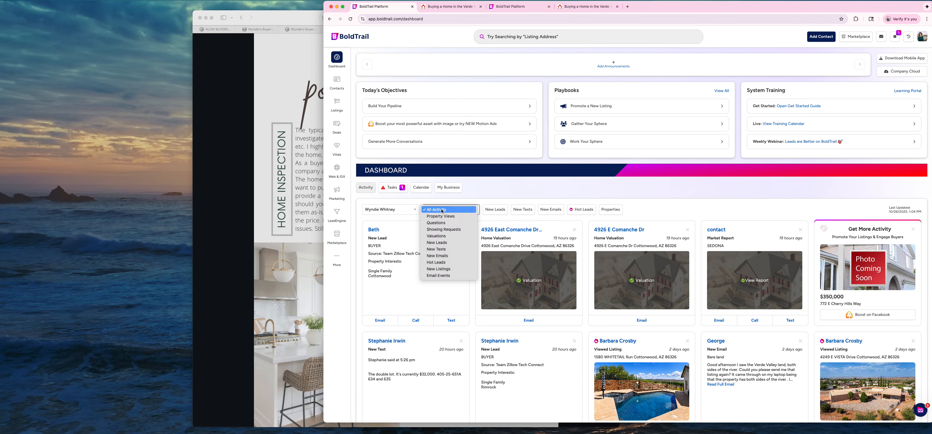
{"action": "left_click", "coordinate": [438, 243]}
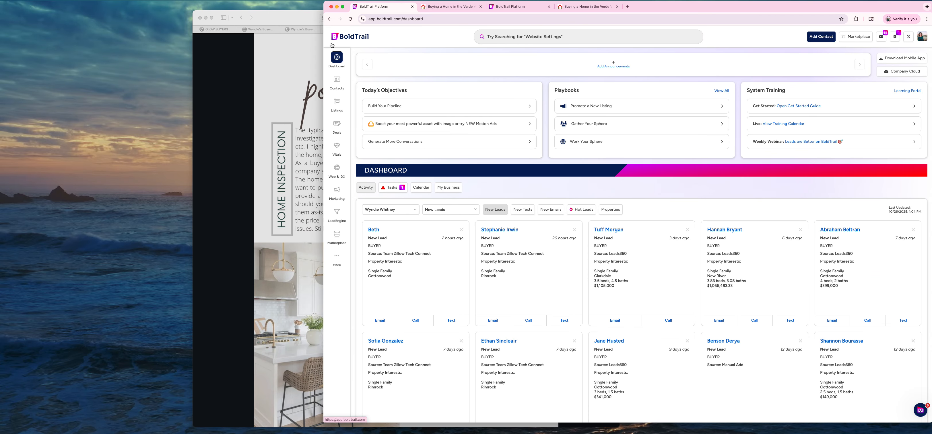
{"action": "left_click", "coordinate": [429, 19]}
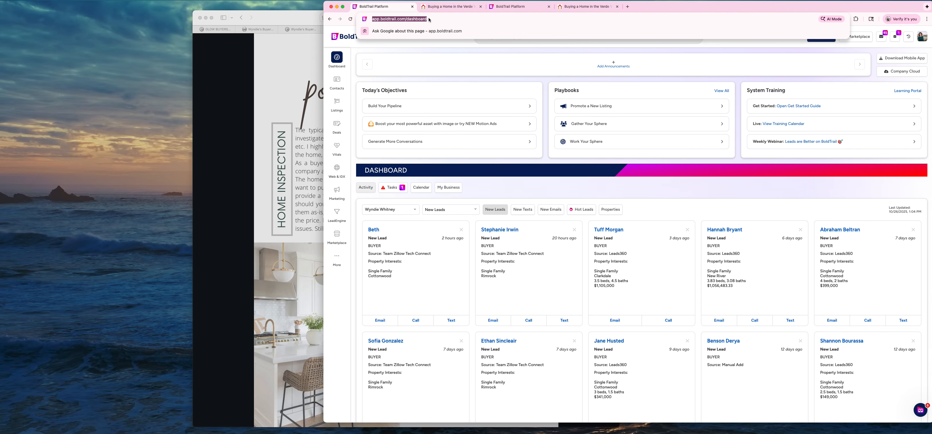
{"action": "key", "text": "Return"}
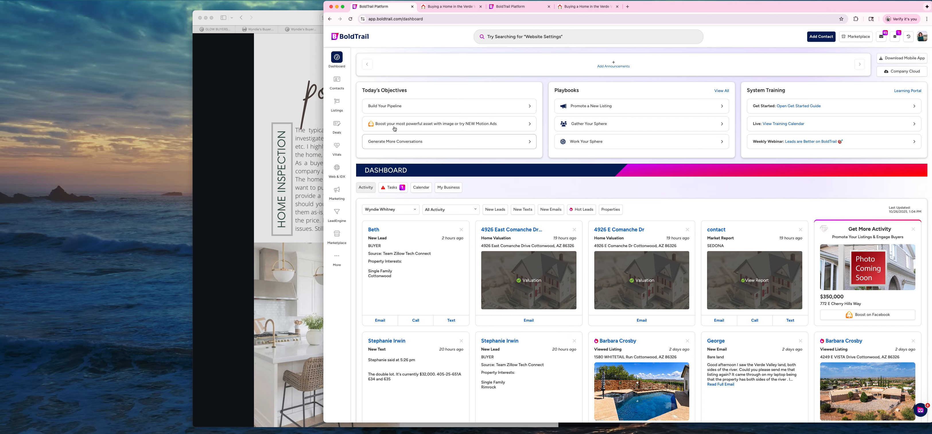
{"action": "left_click", "coordinate": [430, 19]}
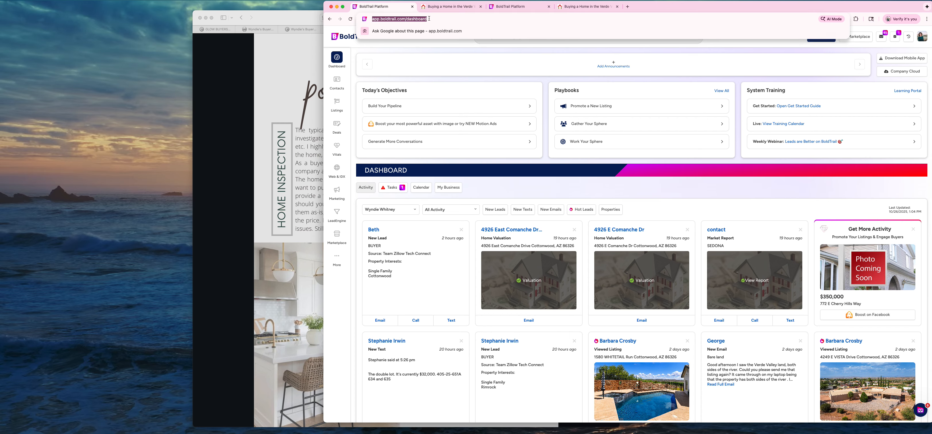
{"action": "key", "text": "Return"}
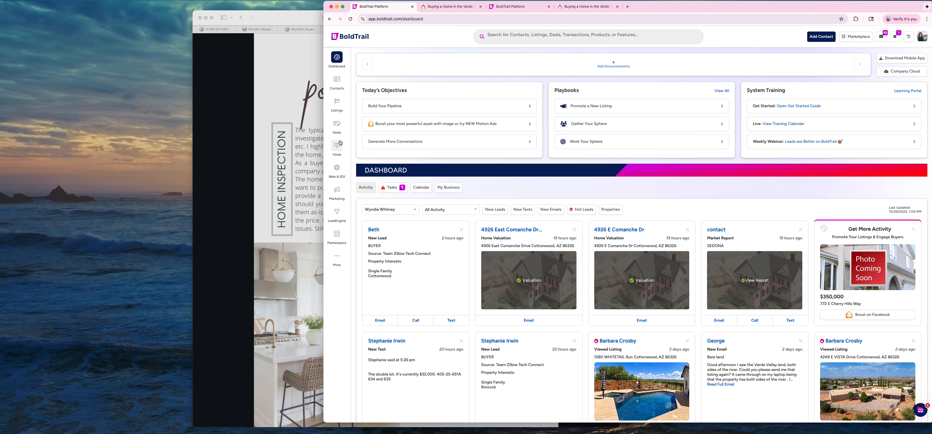
Search contacts by the test signup's email and open its record showing the #BUYERSGUIDE hashtag.
{"action": "left_click", "coordinate": [501, 36]}
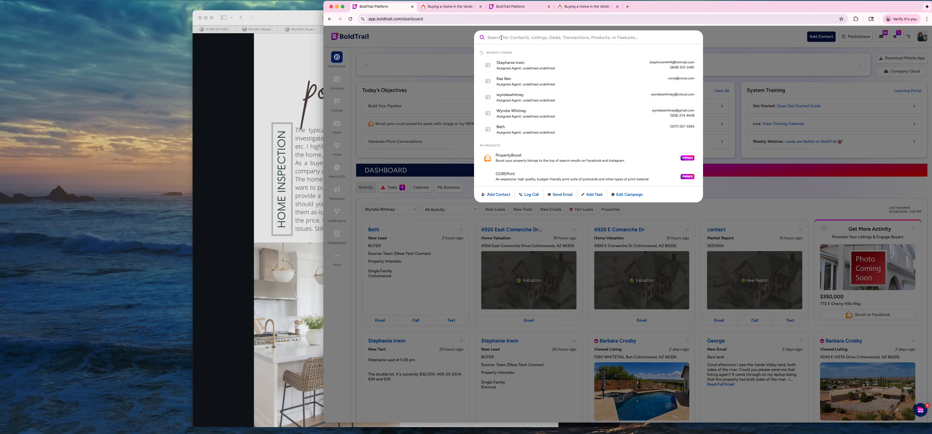
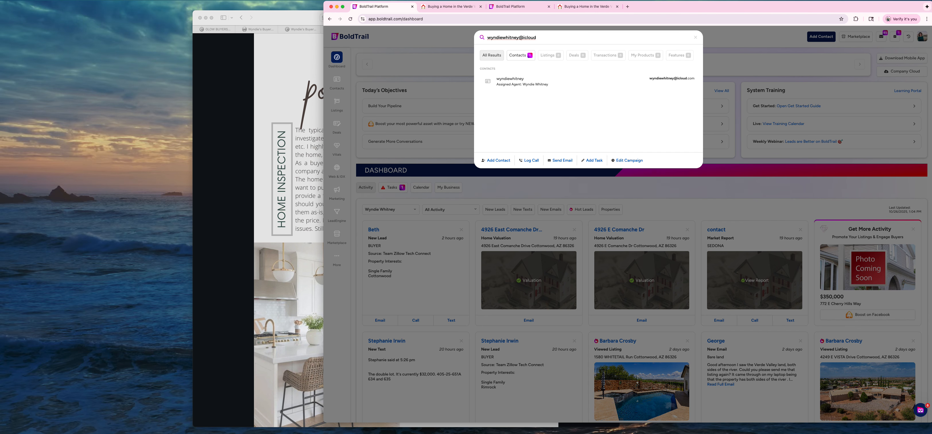
{"action": "left_click", "coordinate": [507, 82]}
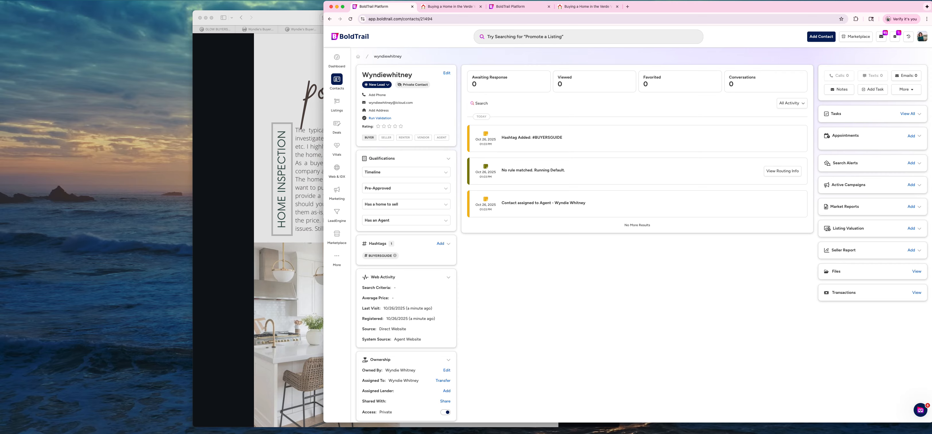
{"action": "left_click", "coordinate": [594, 7]}
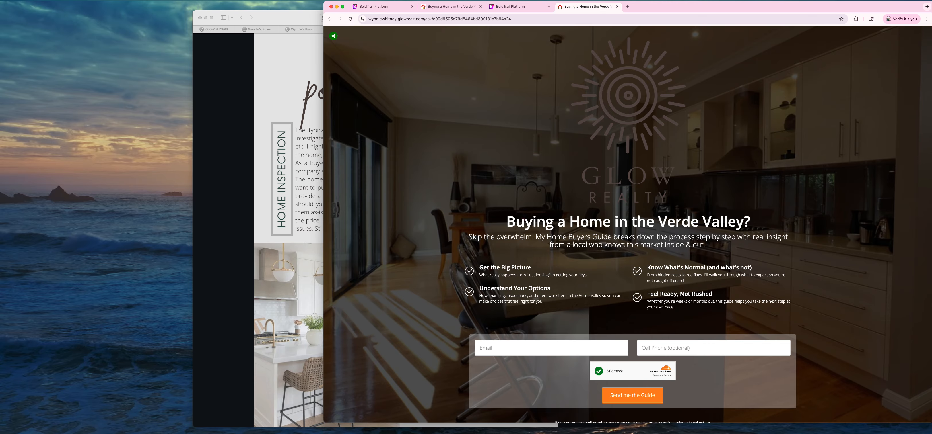
Reload the dashboard so the new Direct Website lead tops the feed, then open its contact record.
{"action": "left_click", "coordinate": [378, 7]}
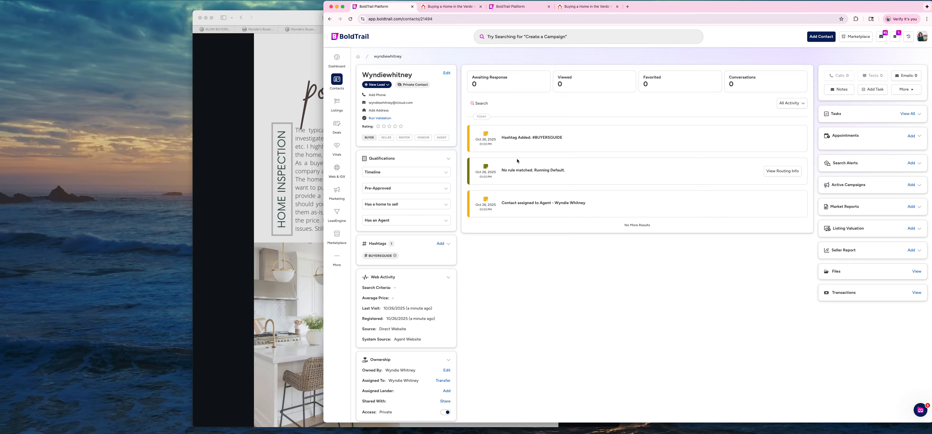
{"action": "left_click", "coordinate": [336, 57]}
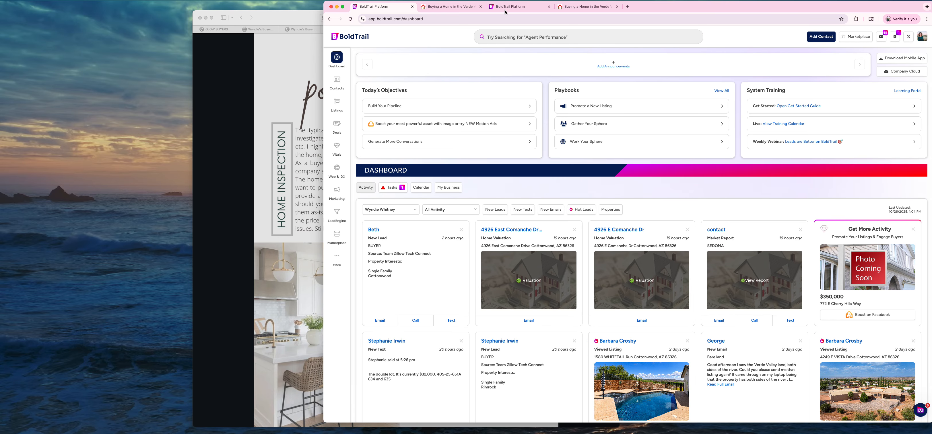
{"action": "left_click", "coordinate": [488, 20]}
{"action": "key", "text": "Return"}
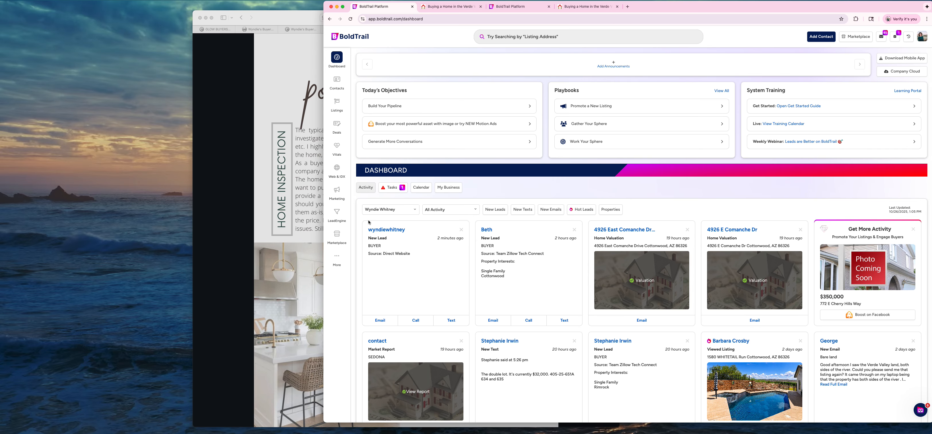
{"action": "left_click", "coordinate": [376, 233]}
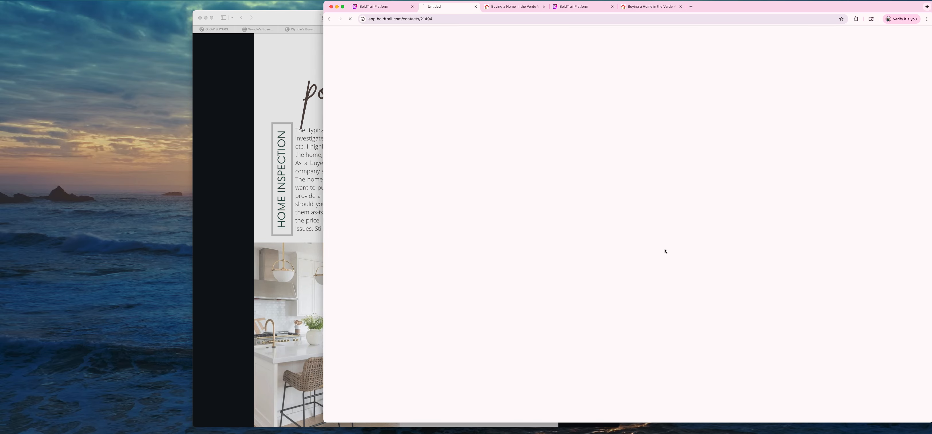